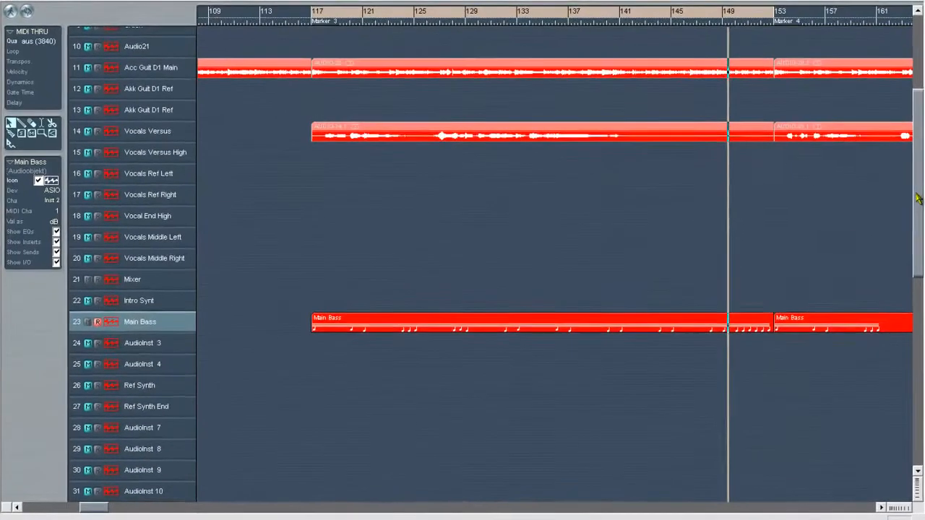
# - Widen the arrangement's visible time range and examine the drum, guitar, vocal and bass tracks around Marker 3
pyautogui.moveTo(872, 204); pyautogui.dragTo(915, 98)
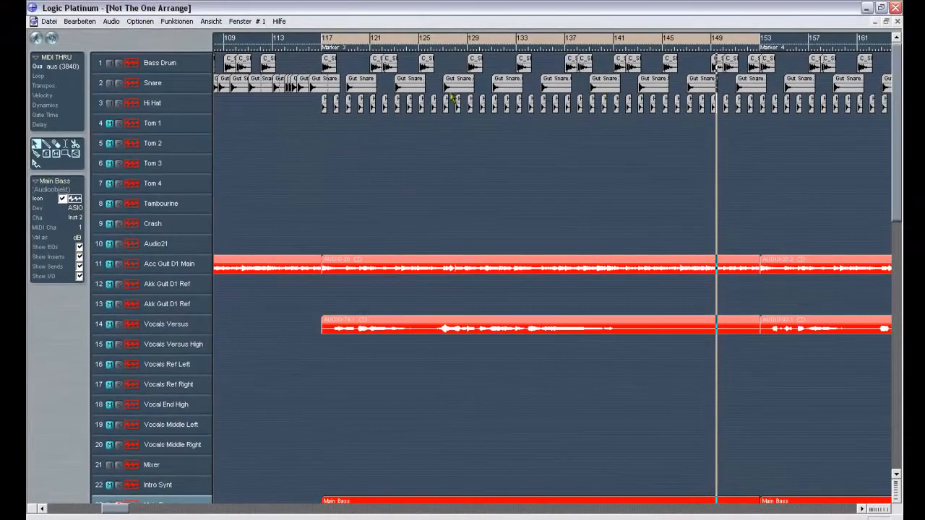
pyautogui.click(873, 512)
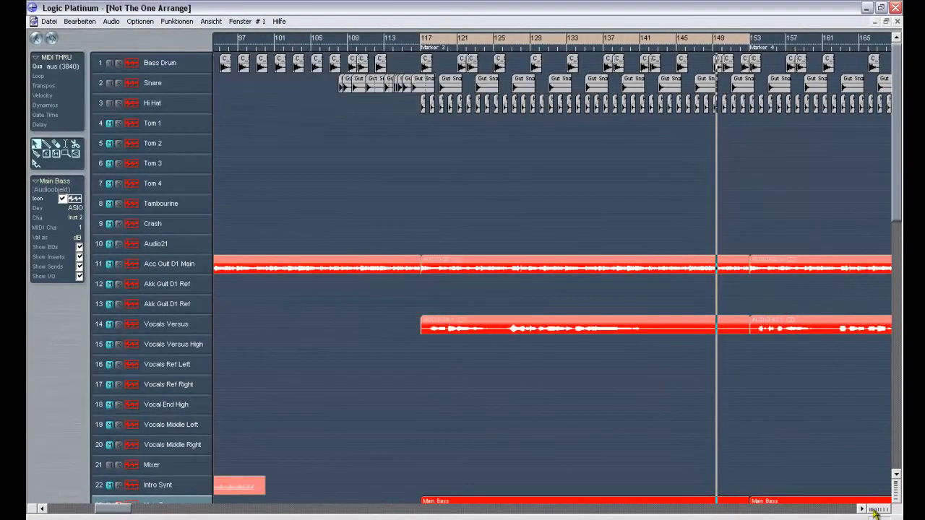
pyautogui.click(873, 512)
pyautogui.moveTo(900, 141)
pyautogui.mouseDown()
pyautogui.moveTo(902, 188)
pyautogui.moveTo(901, 138)
pyautogui.mouseUp()
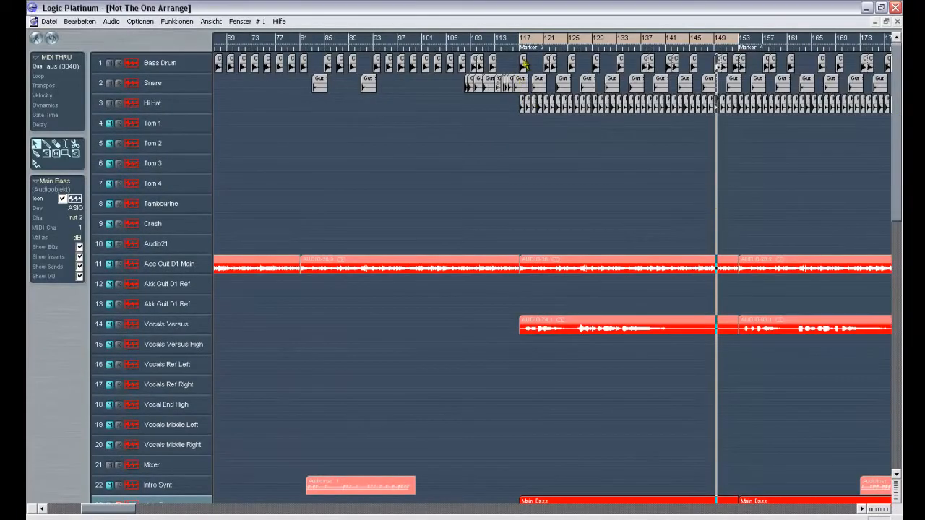
pyautogui.click(523, 64)
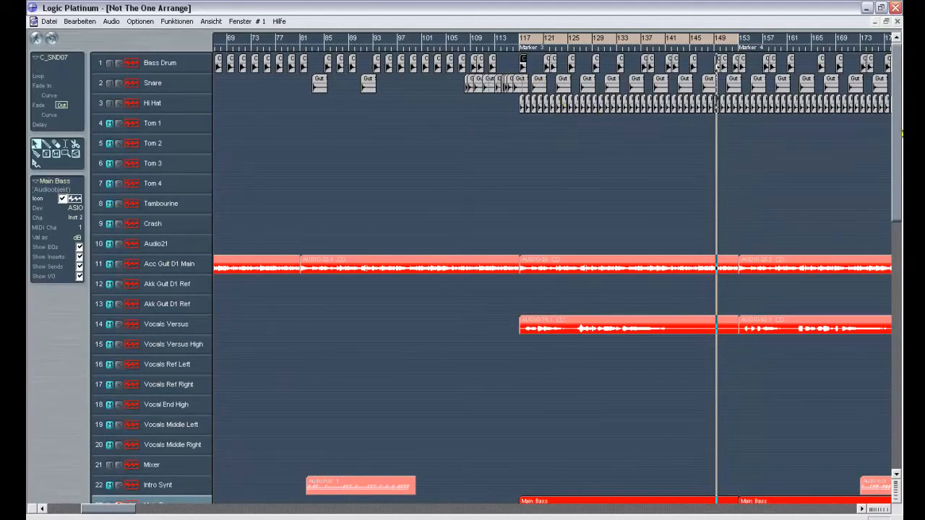
pyautogui.moveTo(896, 127); pyautogui.dragTo(895, 113)
pyautogui.scroll(-5, 537, 334)
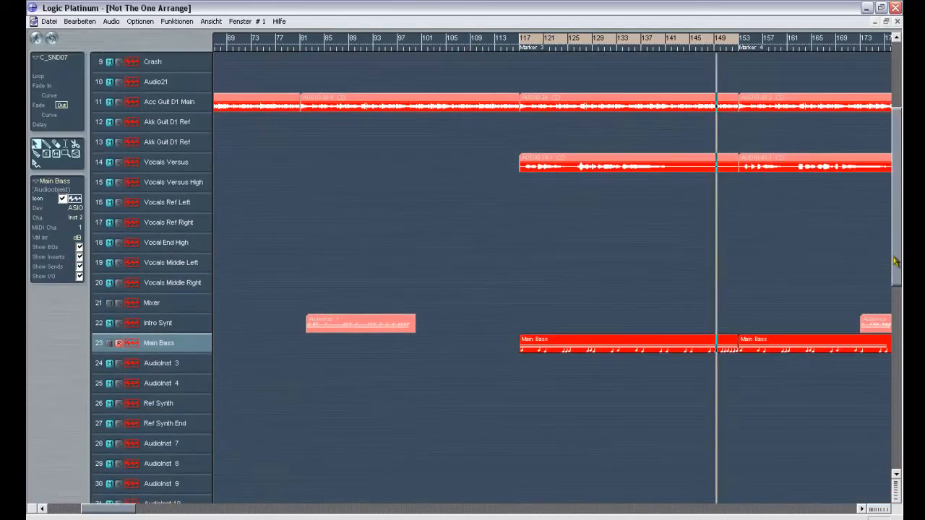
pyautogui.moveTo(893, 261); pyautogui.dragTo(890, 148)
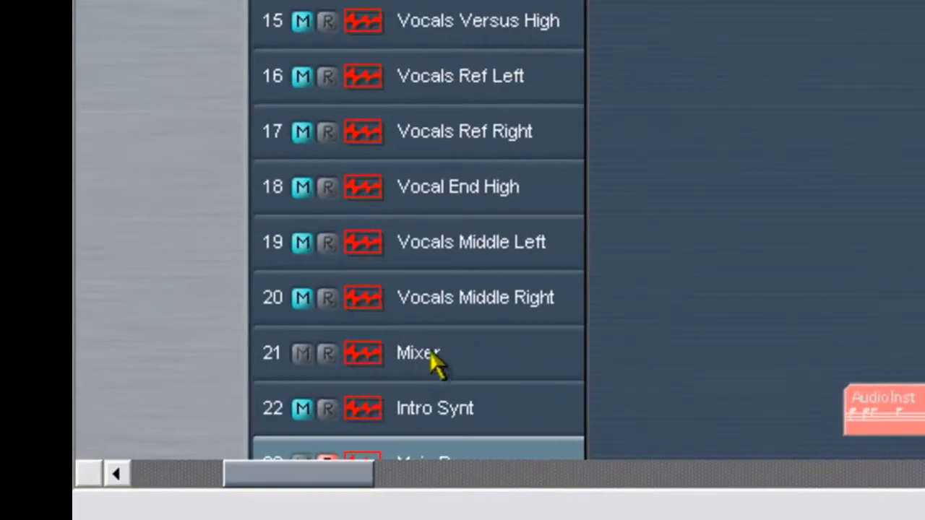
# - Select the Mixer, Bass Drum and Vocals Middle Right tracks in turn to compare their device and channel assignments
pyautogui.click(431, 353)
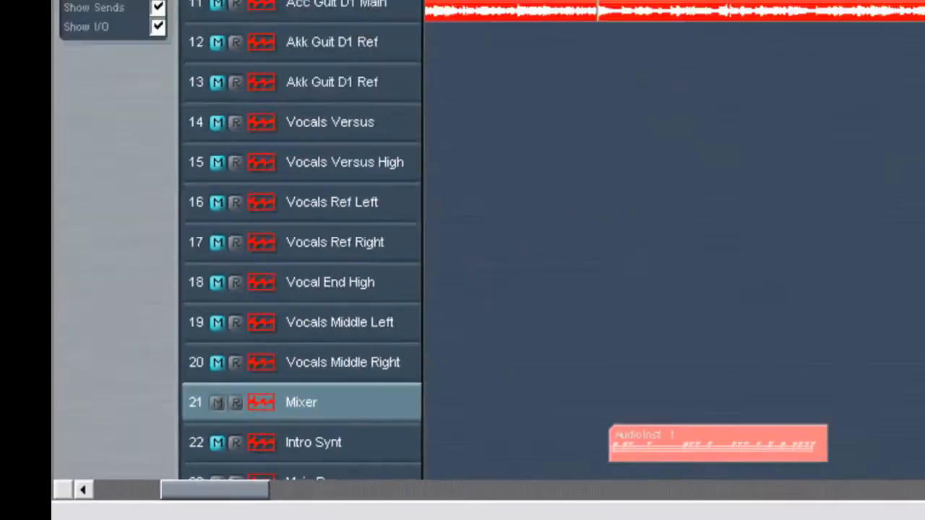
pyautogui.click(164, 64)
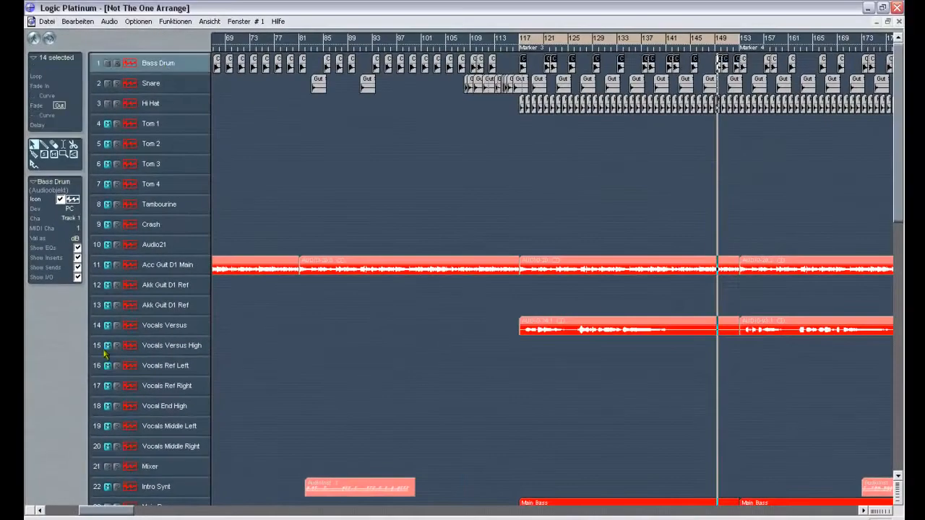
pyautogui.click(165, 449)
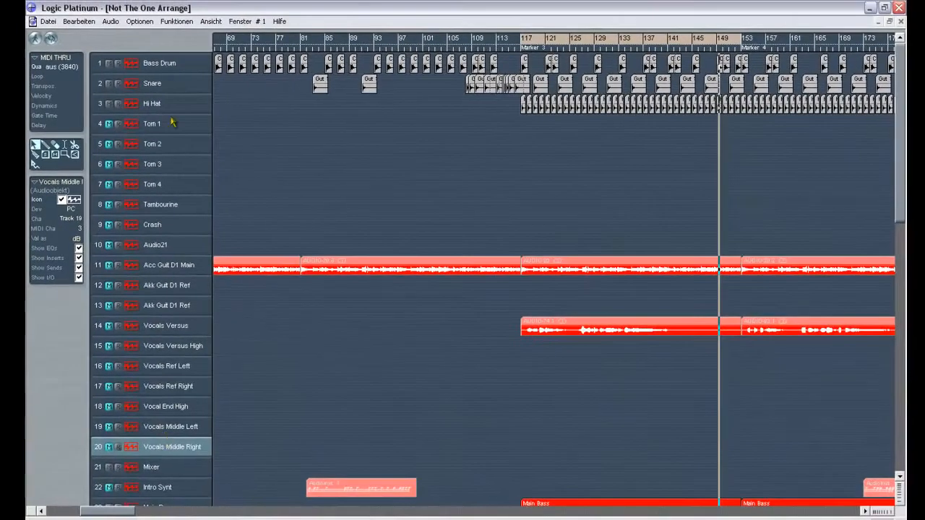
pyautogui.click(167, 471)
pyautogui.click(162, 453)
pyautogui.click(160, 469)
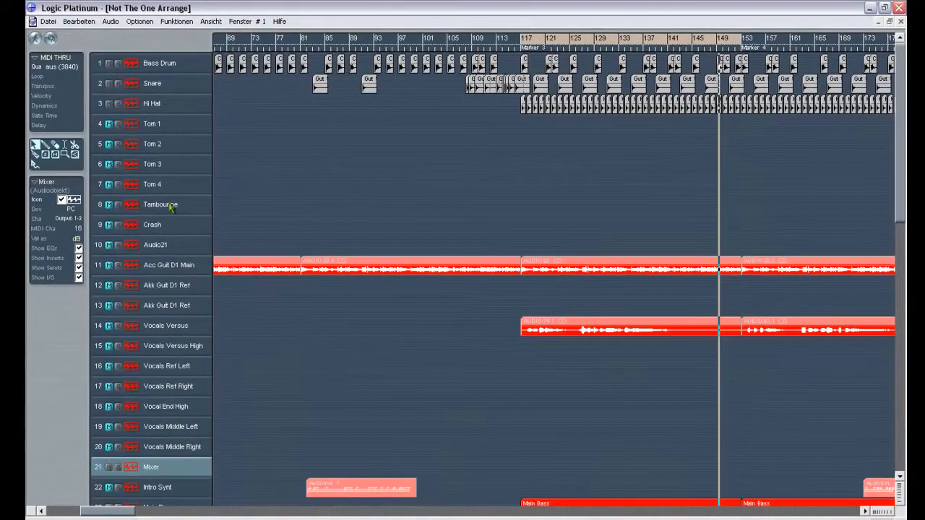
# - Try out a new track below Audio21 with its channel assigned to stereo Output 1-2, and remove that track
pyautogui.click(155, 246)
pyautogui.click(176, 21)
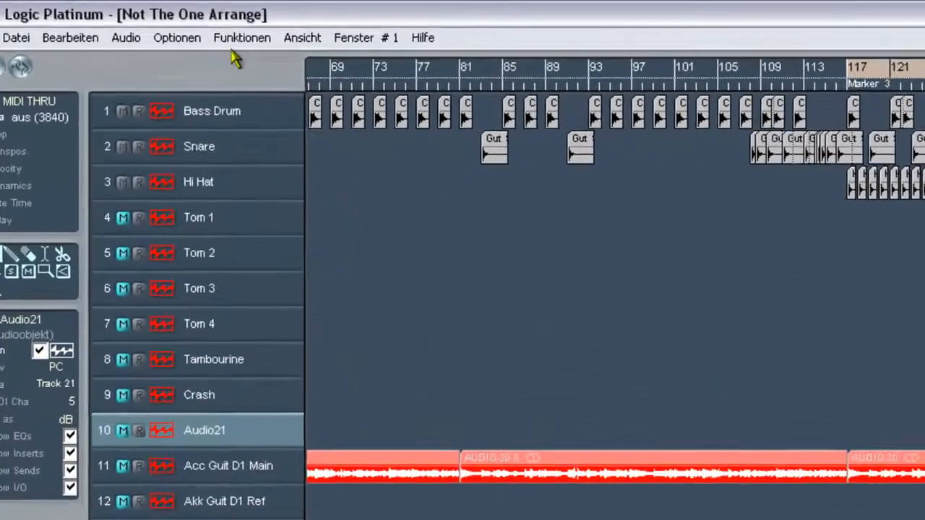
pyautogui.moveTo(269, 72)
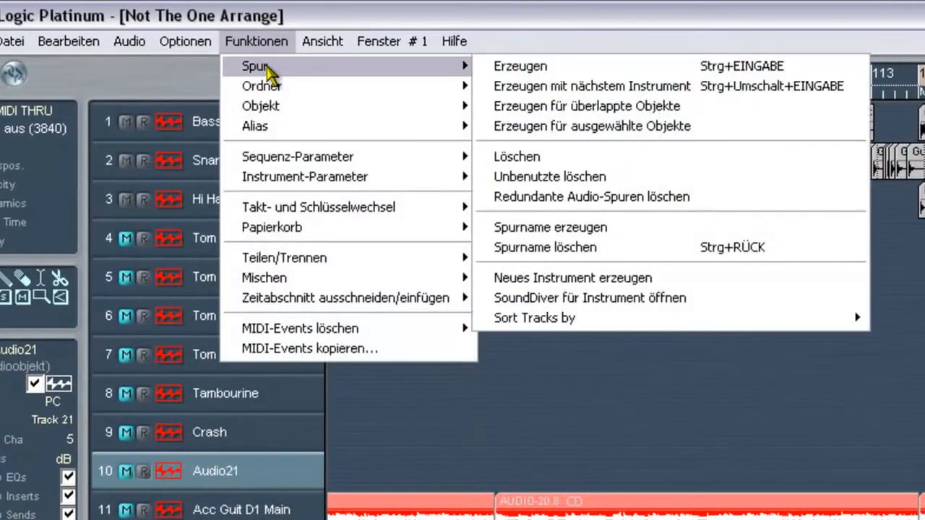
pyautogui.click(509, 67)
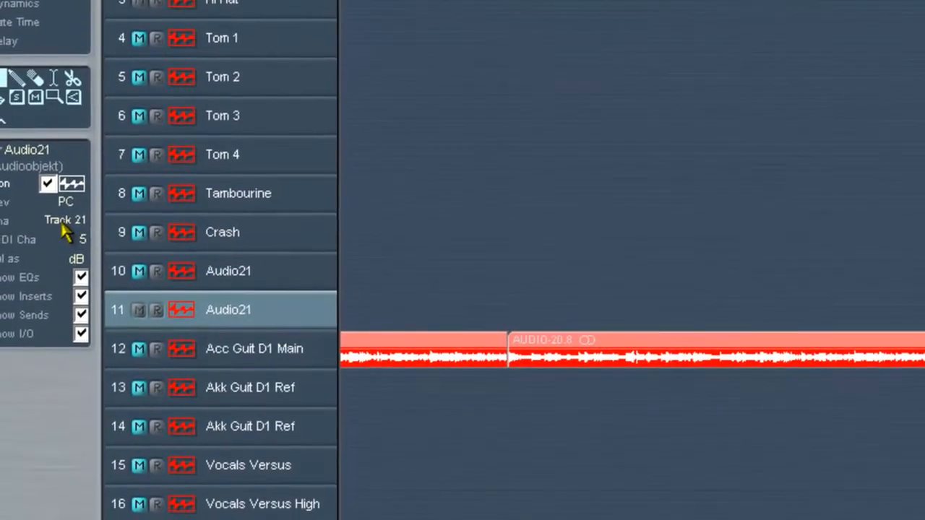
pyautogui.click(51, 425)
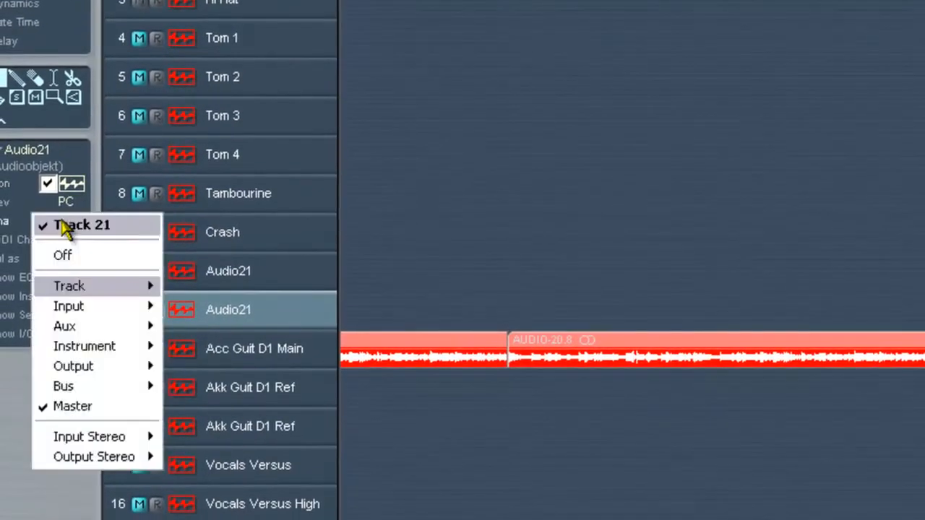
pyautogui.moveTo(105, 462)
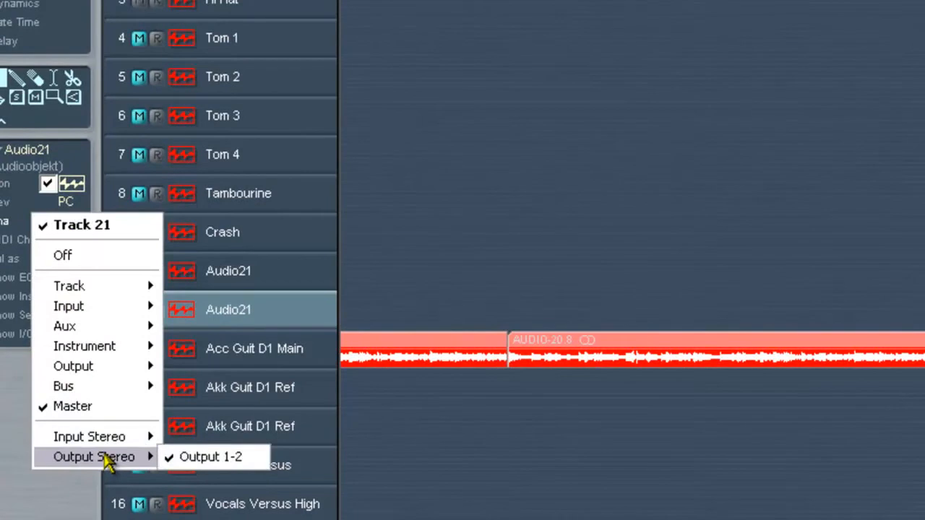
pyautogui.click(206, 458)
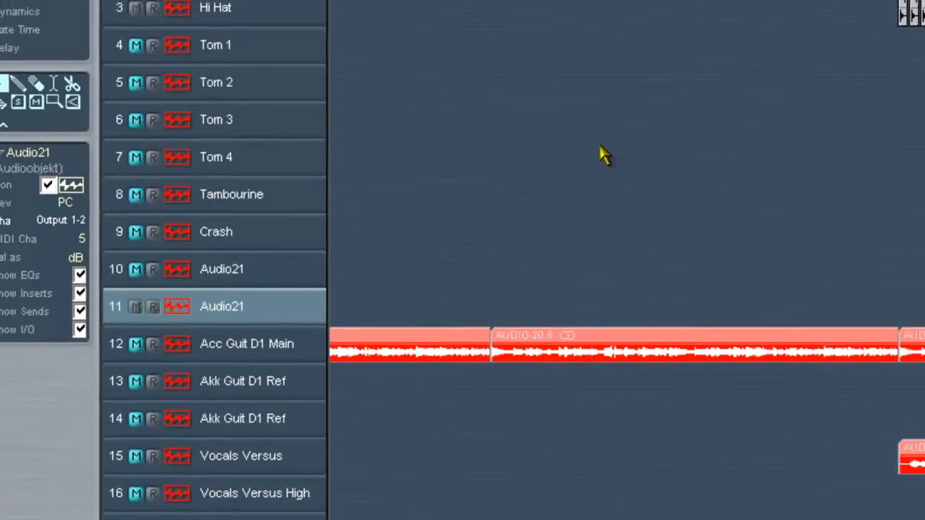
pyautogui.press('Delete')
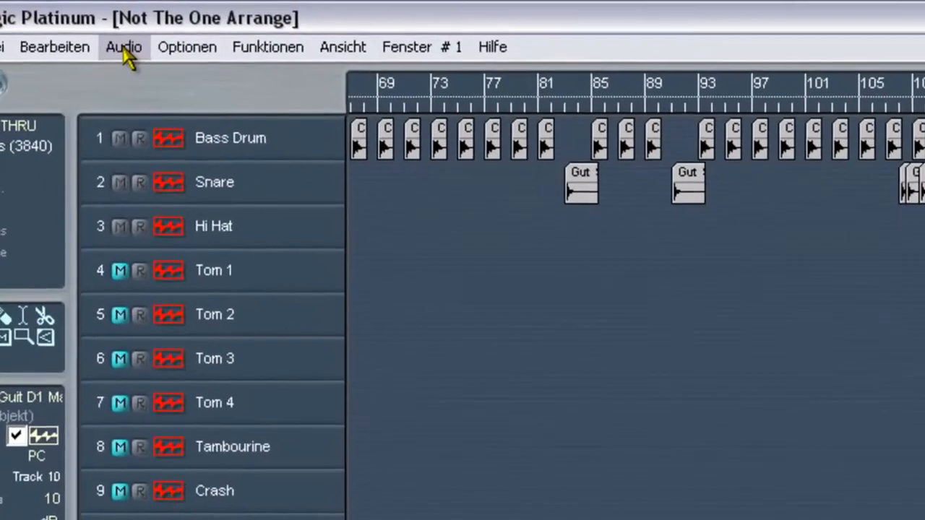
# - Review the audio hardware and driver preferences, including the PC AV driver choices and the ASIO settings, and close them
pyautogui.click(102, 23)
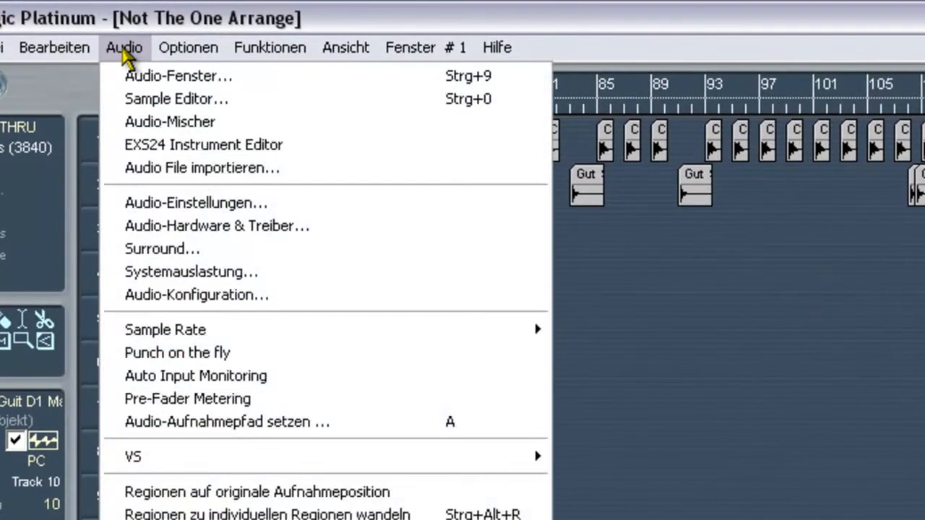
pyautogui.click(203, 227)
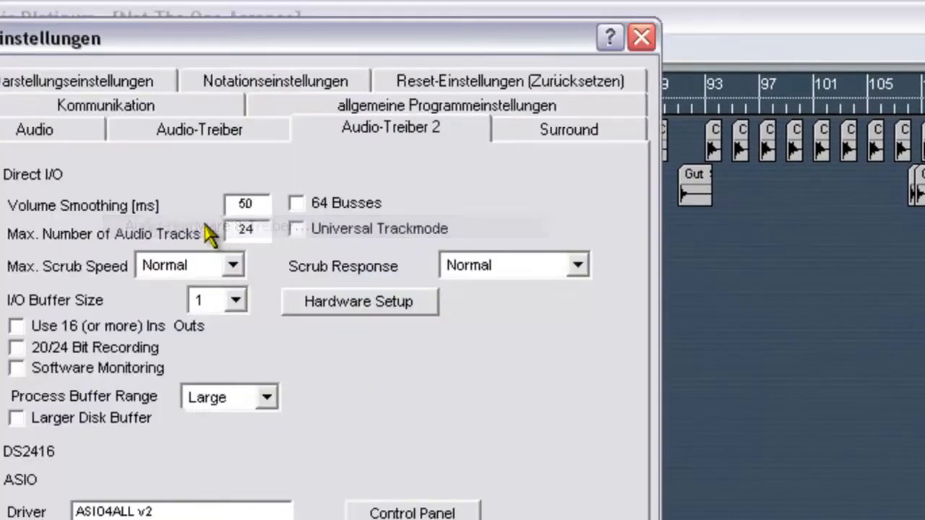
pyautogui.click(192, 134)
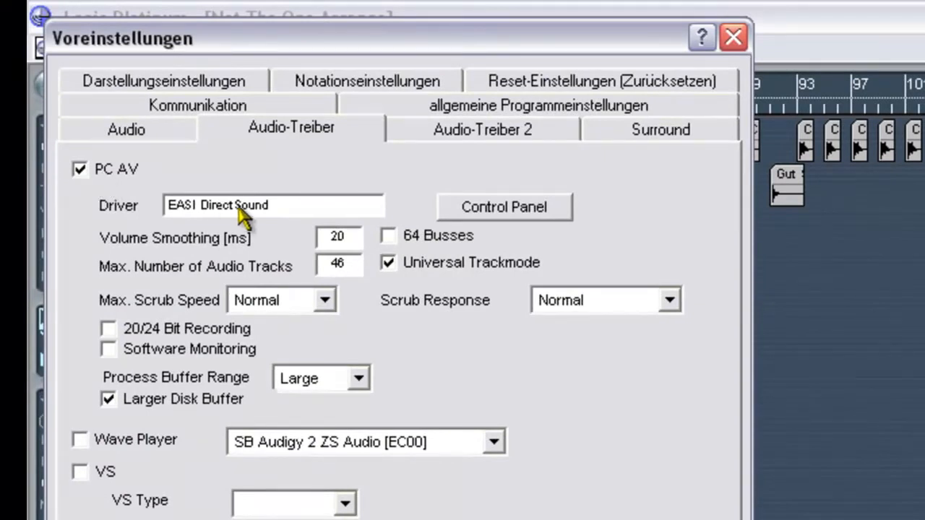
pyautogui.click(259, 208)
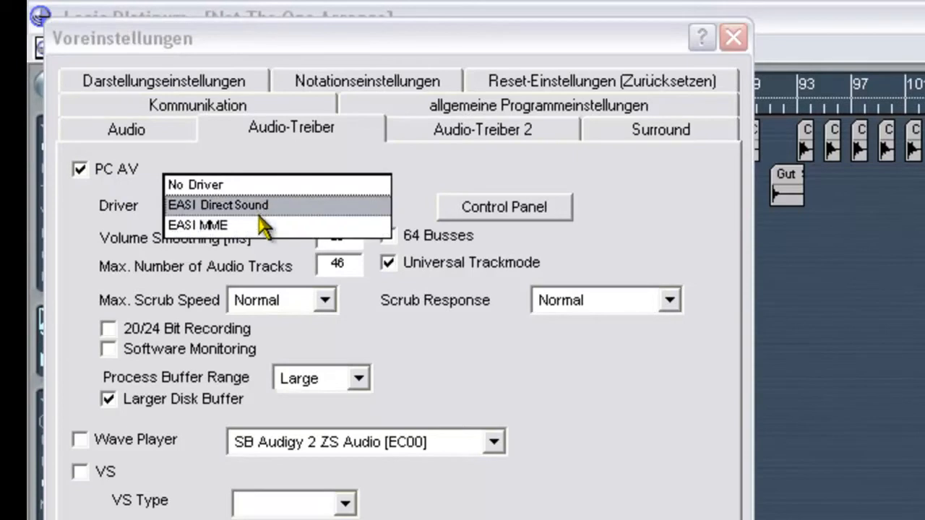
pyautogui.click(259, 207)
pyautogui.click(459, 141)
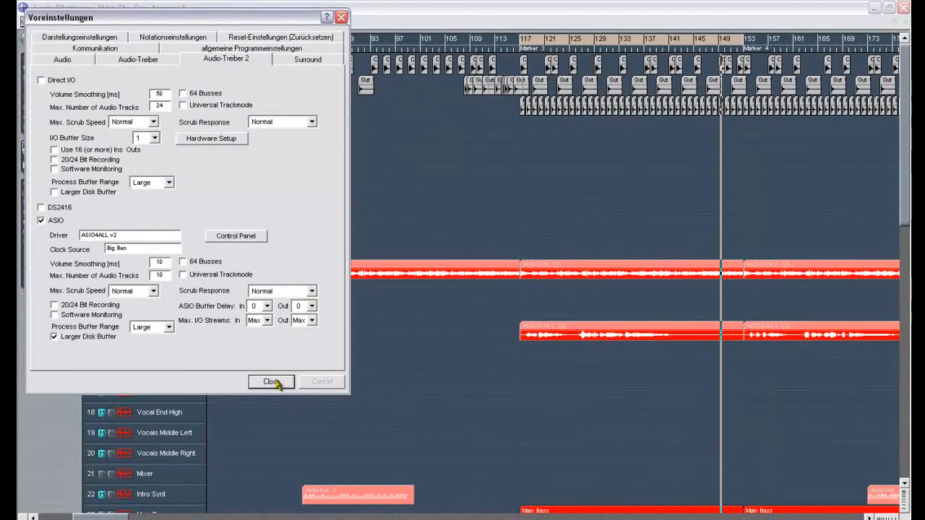
pyautogui.click(269, 382)
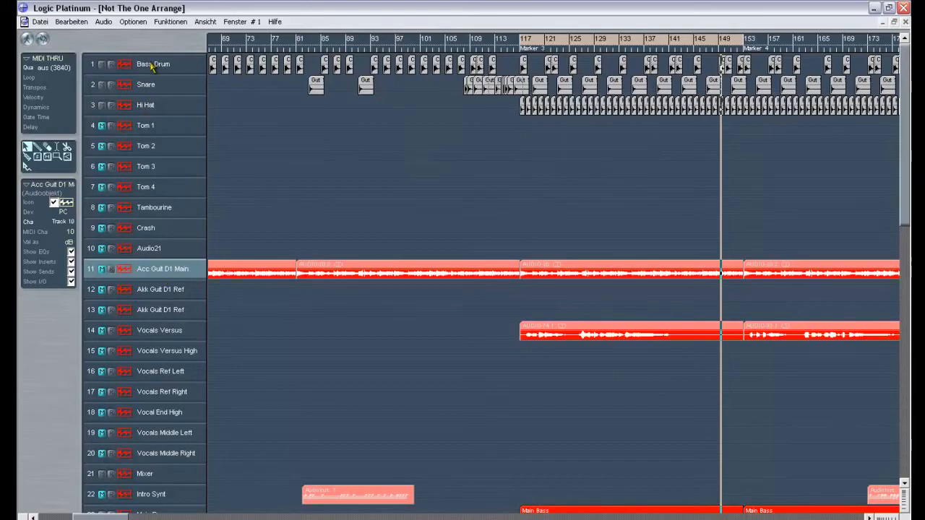
# - Compare the Acc Guit D1 Main and Main Bass track parameters, and open the mixer environment for Main Bass
pyautogui.click(149, 270)
pyautogui.scroll(-5, 907, 224)
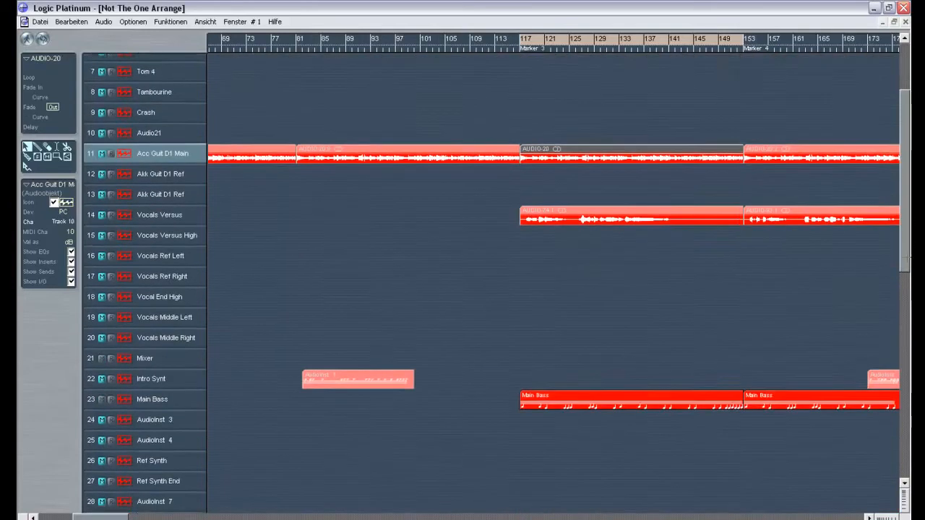
pyautogui.click(154, 382)
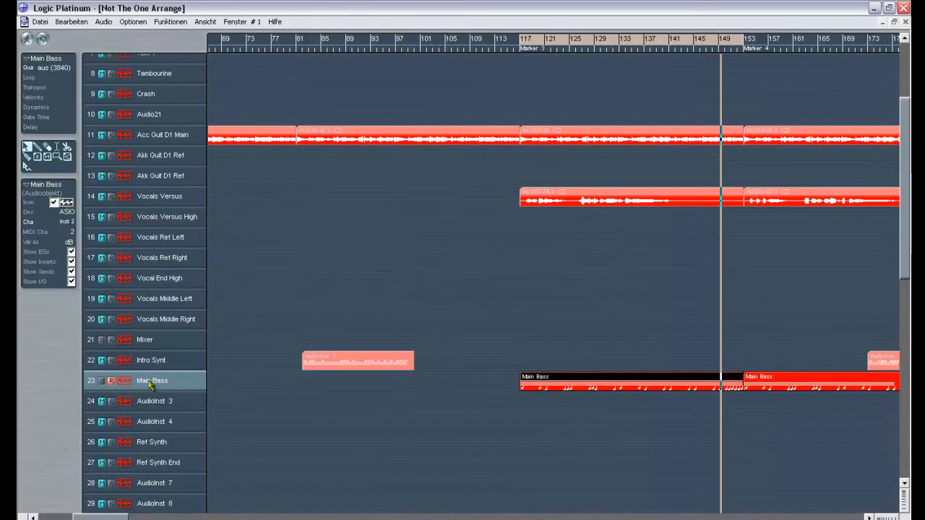
pyautogui.hotkey('ctrl', '8')
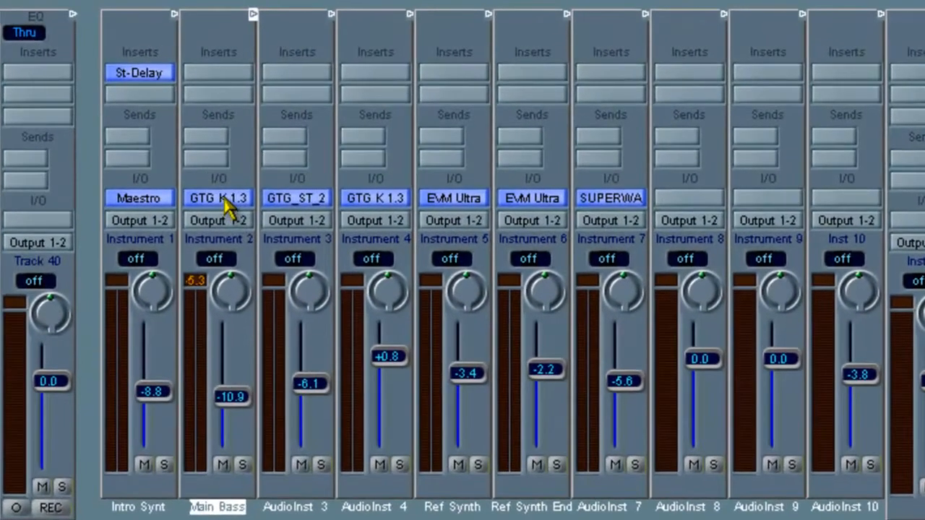
# - Browse the stereo Logic and VST instruments available for the Main Bass channel, keeping its current instrument
pyautogui.click(498, 138)
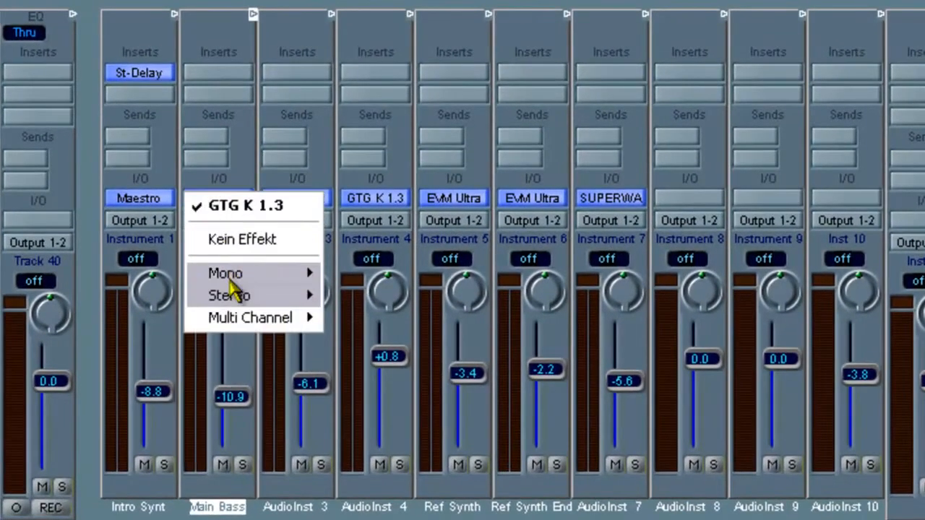
pyautogui.moveTo(234, 295)
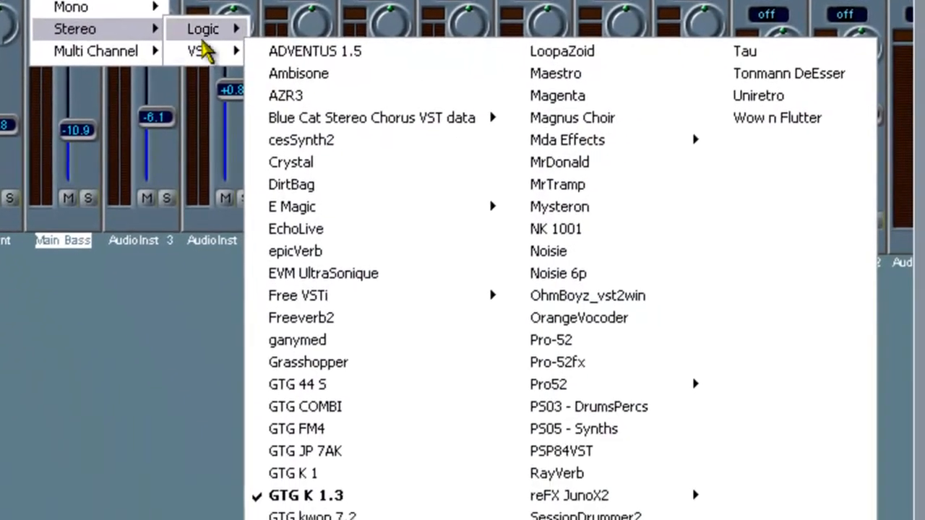
pyautogui.moveTo(352, 302)
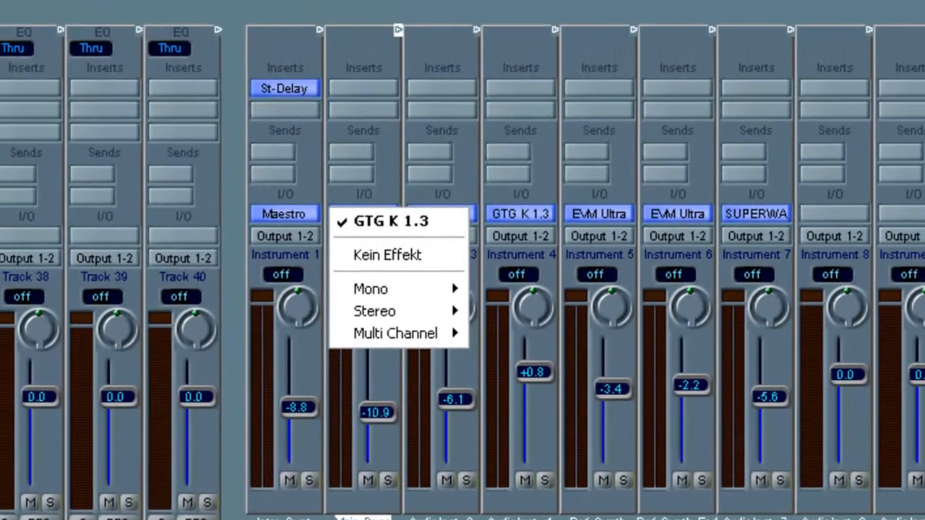
pyautogui.press('Escape')
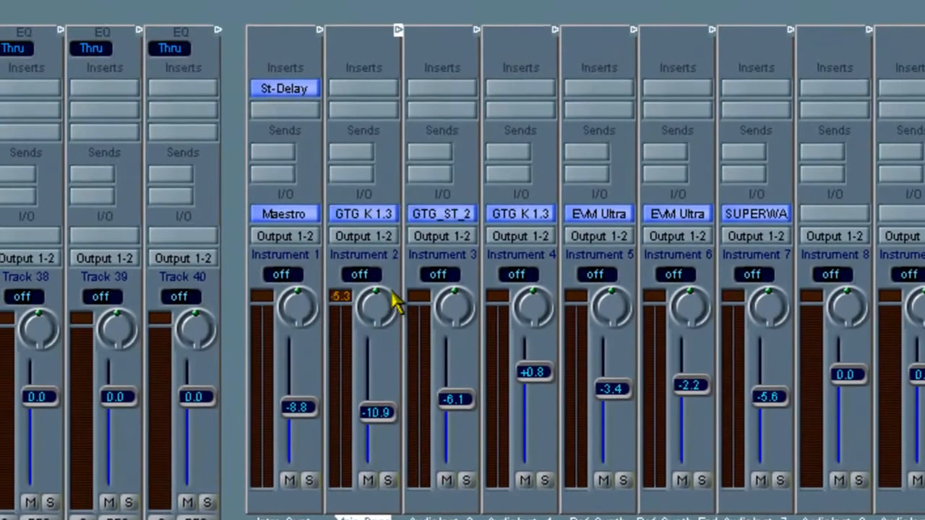
# - Browse the stereo Logic, VST and Direct Show effects for Main Bass's first insert slot without choosing one
pyautogui.click(370, 94)
pyautogui.moveTo(371, 130)
pyautogui.moveTo(515, 153)
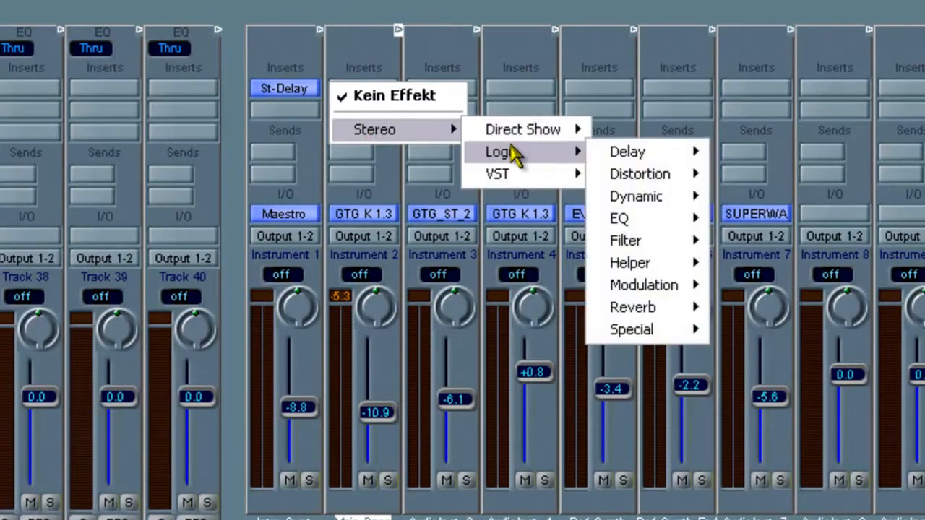
pyautogui.moveTo(524, 182)
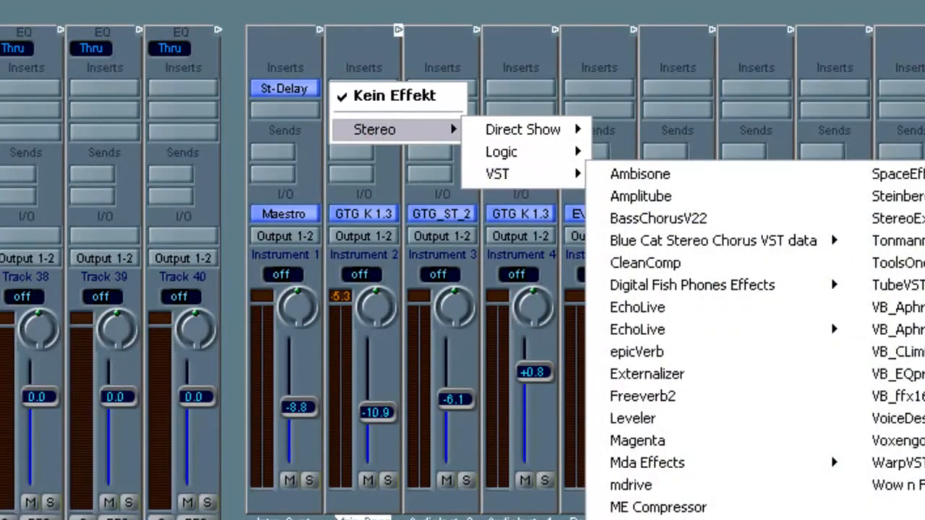
pyautogui.click(372, 248)
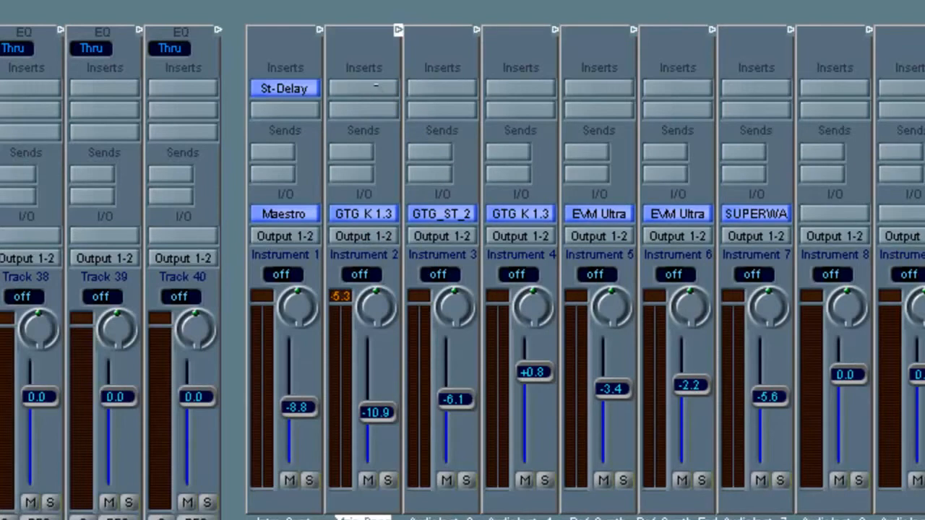
pyautogui.click(376, 85)
pyautogui.moveTo(405, 130)
pyautogui.moveTo(525, 162)
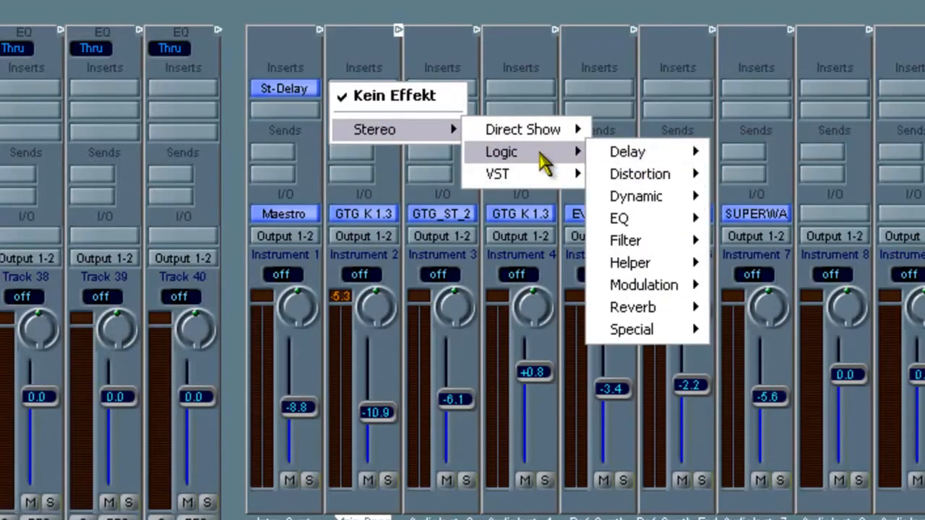
pyautogui.moveTo(547, 132)
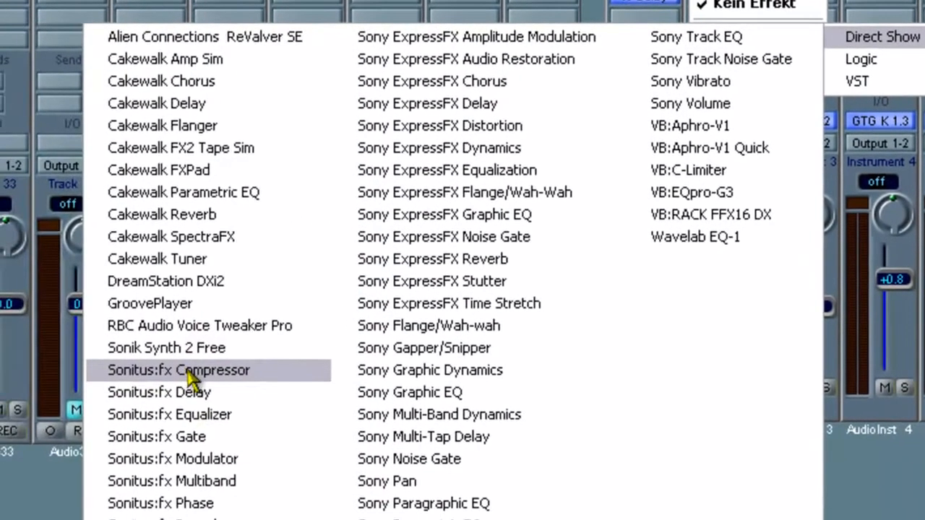
pyautogui.click(702, 102)
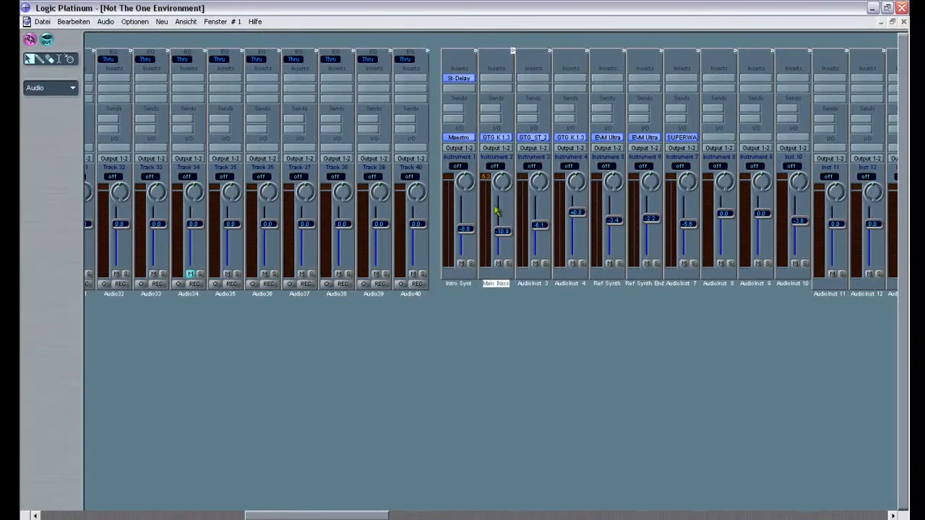
# - Open the Main Bass channel in the mixer environment, lower its volume fader, and return to the arrangement
pyautogui.click(903, 22)
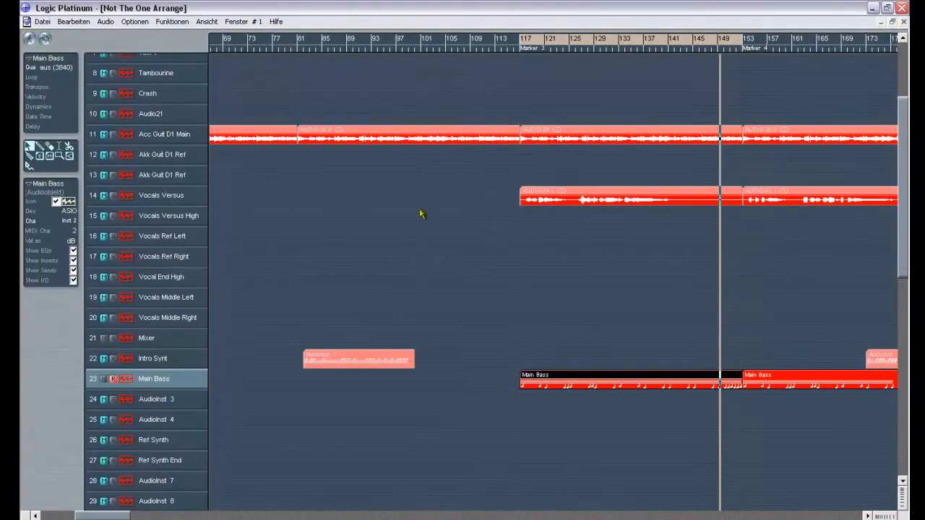
pyautogui.doubleClick(161, 381)
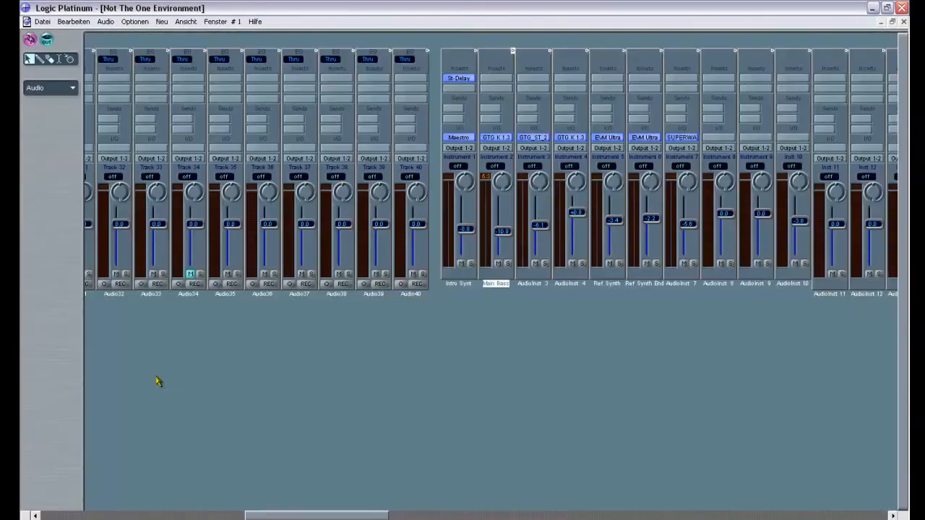
pyautogui.moveTo(504, 241); pyautogui.dragTo(503, 261)
pyautogui.click(903, 23)
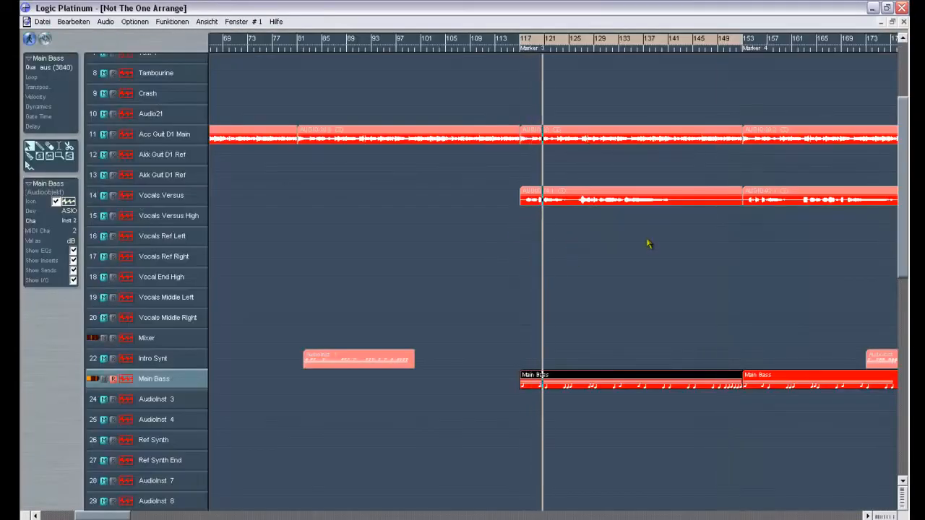
# - Open the Bass Drum channel in the mixer environment, raise its volume fader to about -4.8 dB, and return to the arrangement
pyautogui.moveTo(905, 176); pyautogui.dragTo(905, 123)
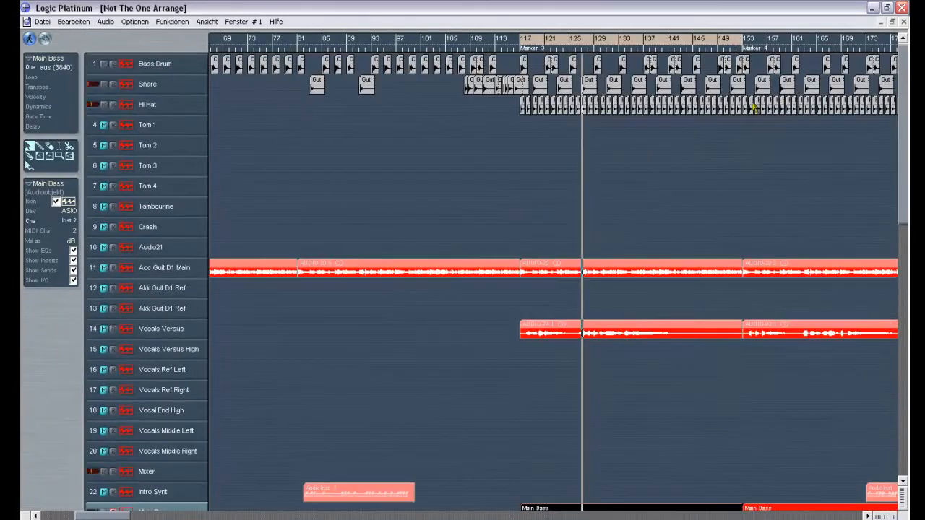
pyautogui.click(154, 66)
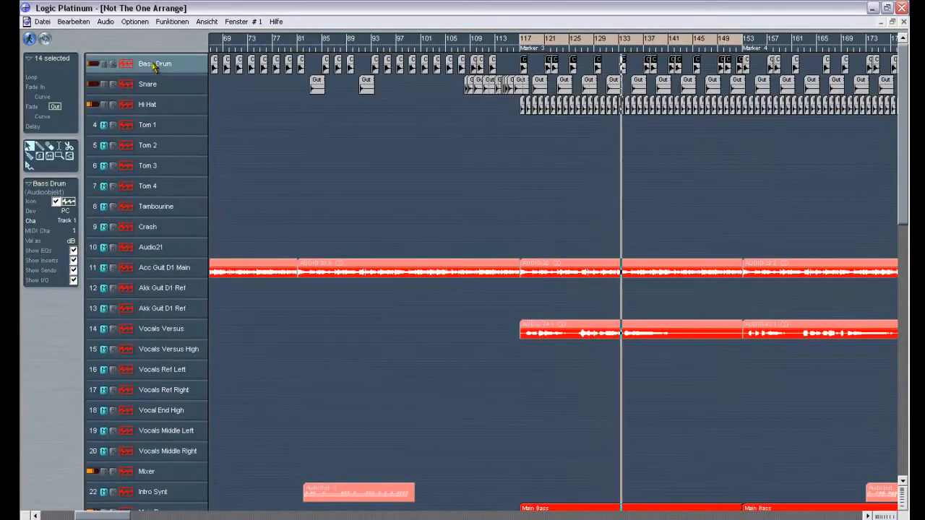
pyautogui.doubleClick(157, 70)
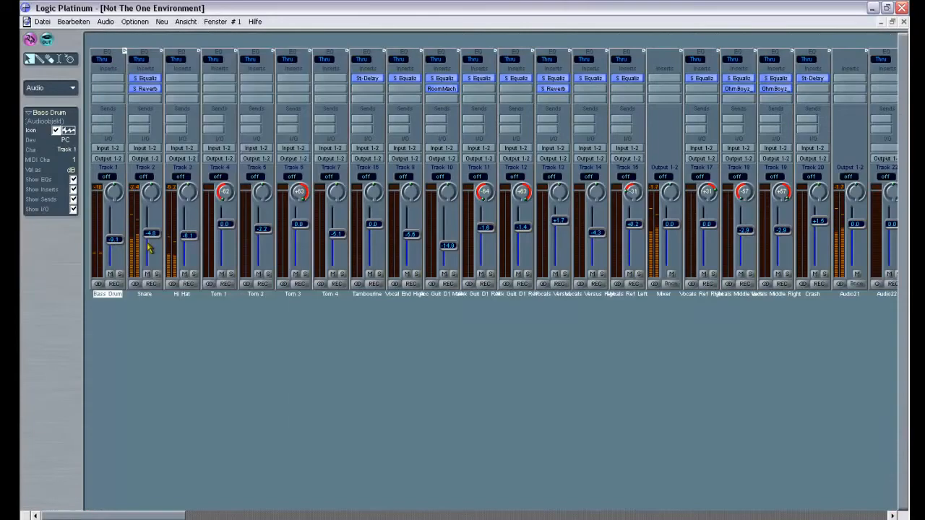
pyautogui.moveTo(115, 239)
pyautogui.mouseDown()
pyautogui.moveTo(114, 263)
pyautogui.moveTo(109, 232)
pyautogui.mouseUp()
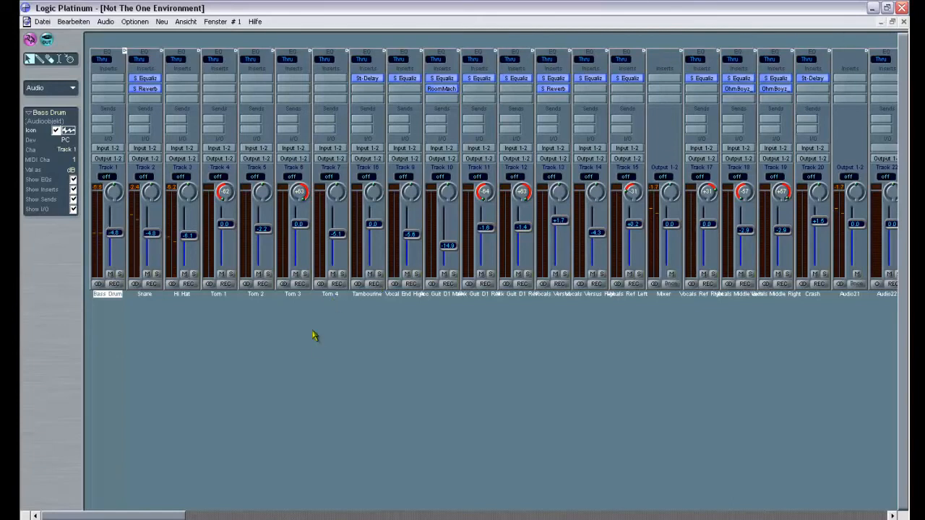
pyautogui.click(904, 23)
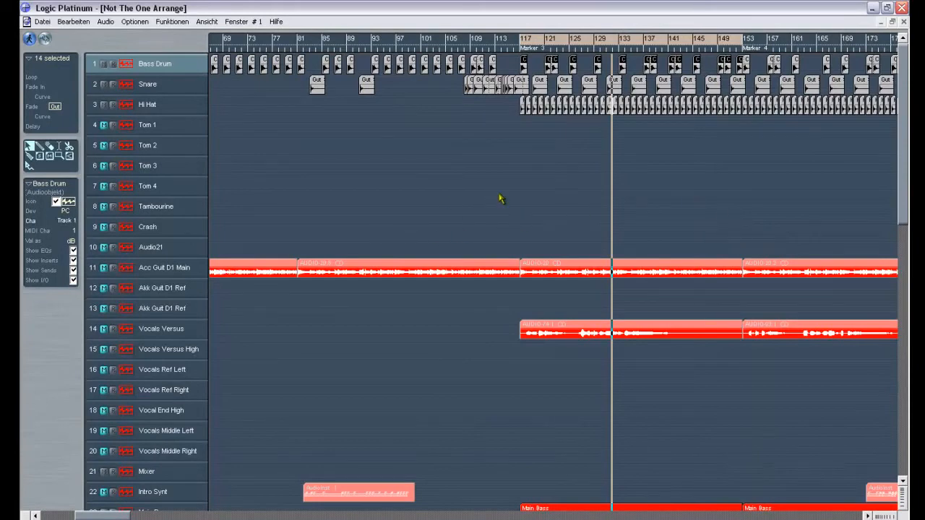
# - Start playback, raise the Main Bass channel's volume fader to about +0.6 dB, and close the mixer environment
pyautogui.press('space')
pyautogui.moveTo(905, 156); pyautogui.dragTo(905, 219)
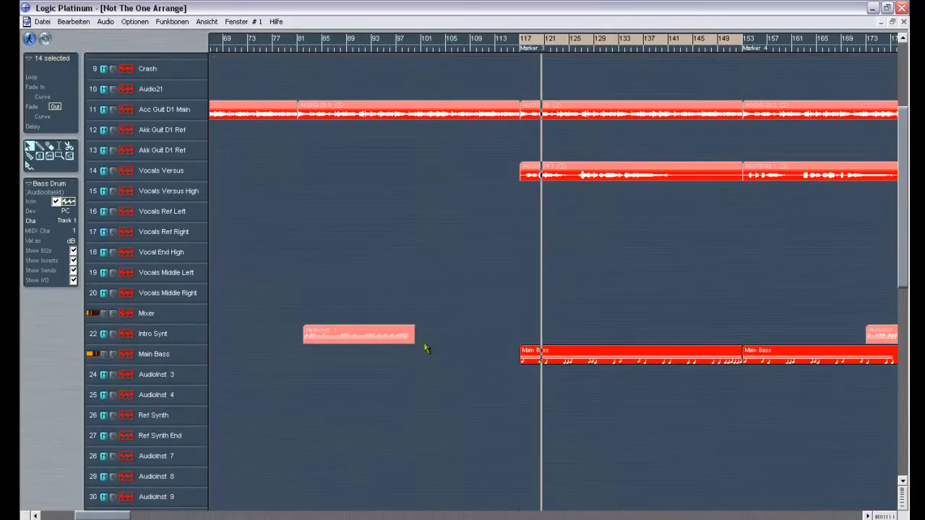
pyautogui.doubleClick(149, 355)
pyautogui.moveTo(335, 346)
pyautogui.mouseDown()
pyautogui.moveTo(332, 248)
pyautogui.moveTo(334, 345)
pyautogui.mouseUp()
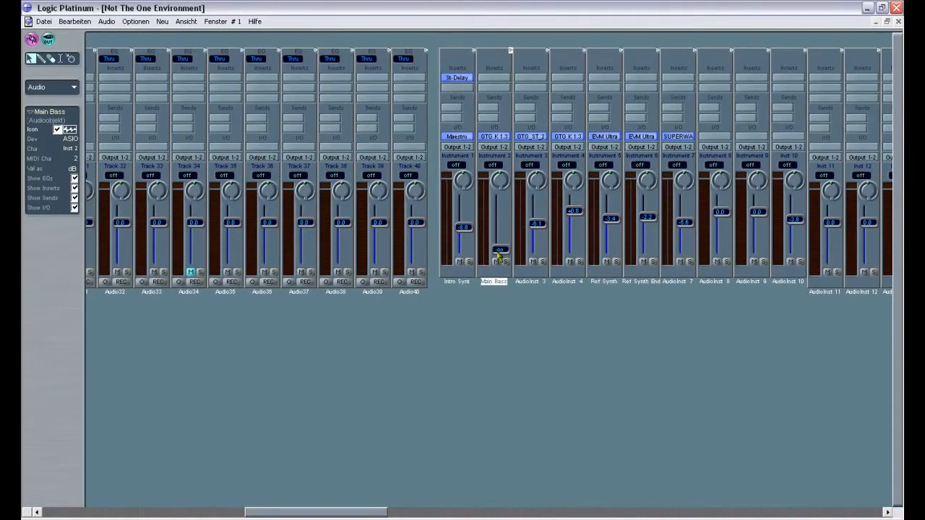
pyautogui.moveTo(498, 252); pyautogui.dragTo(500, 217)
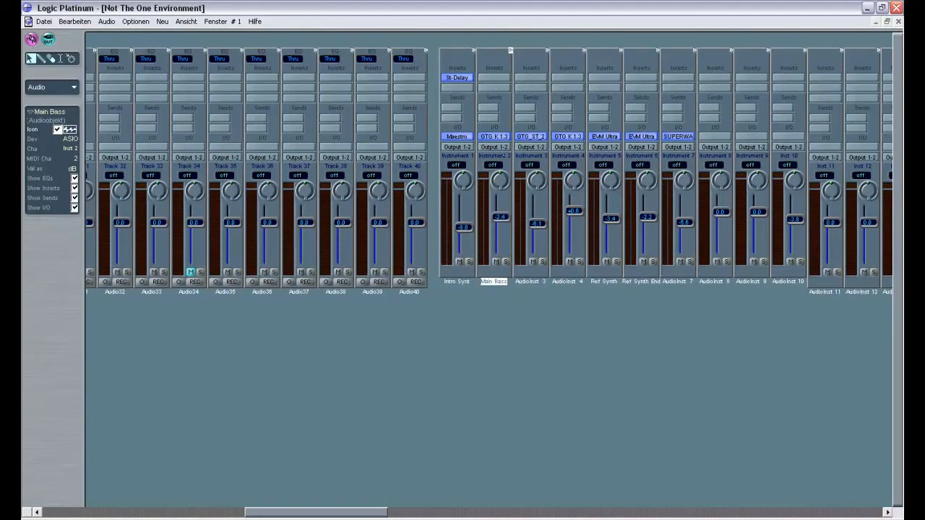
pyautogui.click(898, 22)
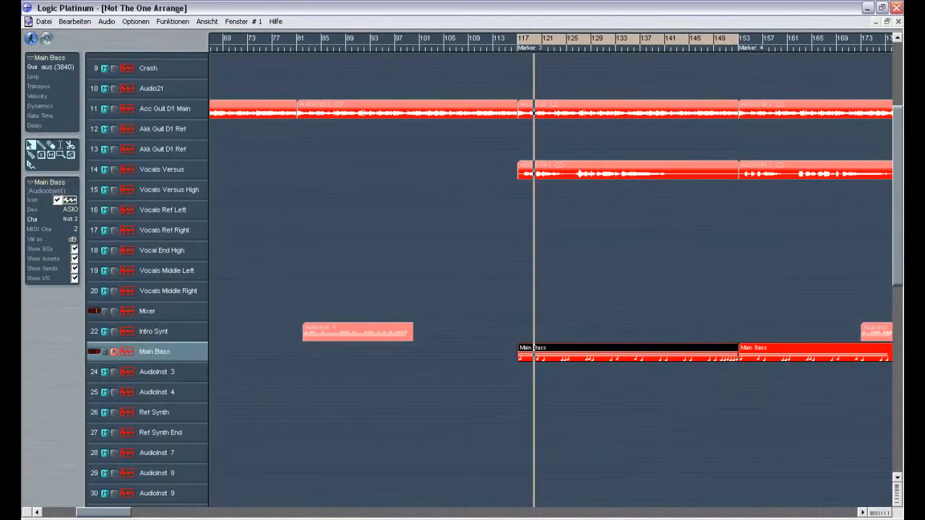
# - Raise the Main Bass channel's volume fader up from its minimum in the mixer environment
pyautogui.click(824, 519)
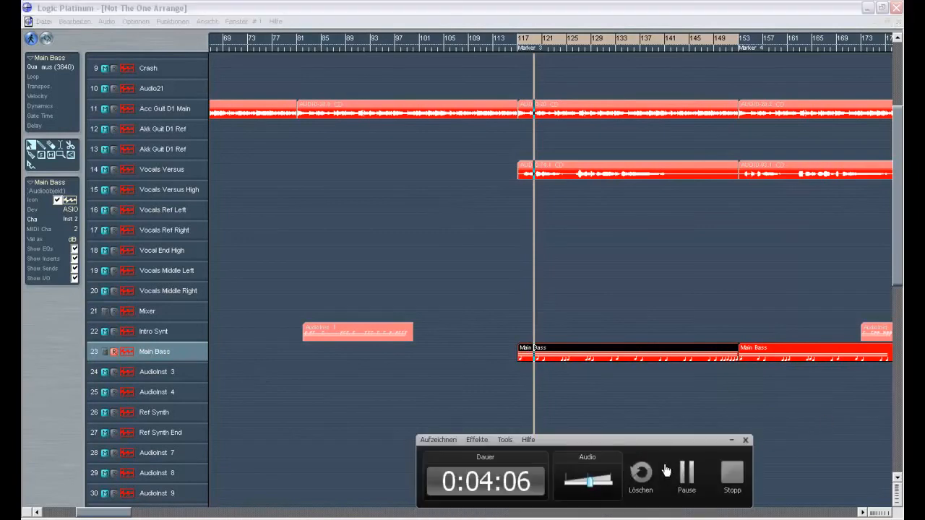
pyautogui.click(688, 475)
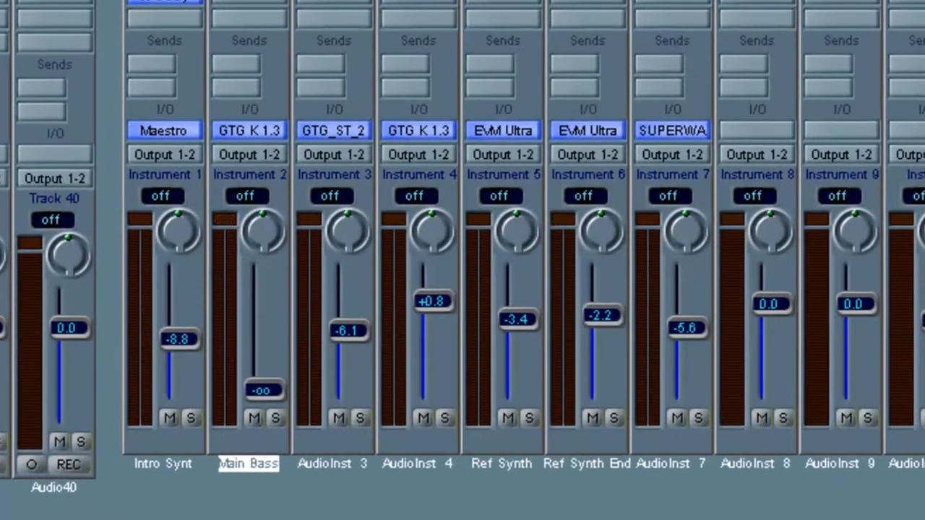
pyautogui.moveTo(268, 393); pyautogui.dragTo(253, 311)
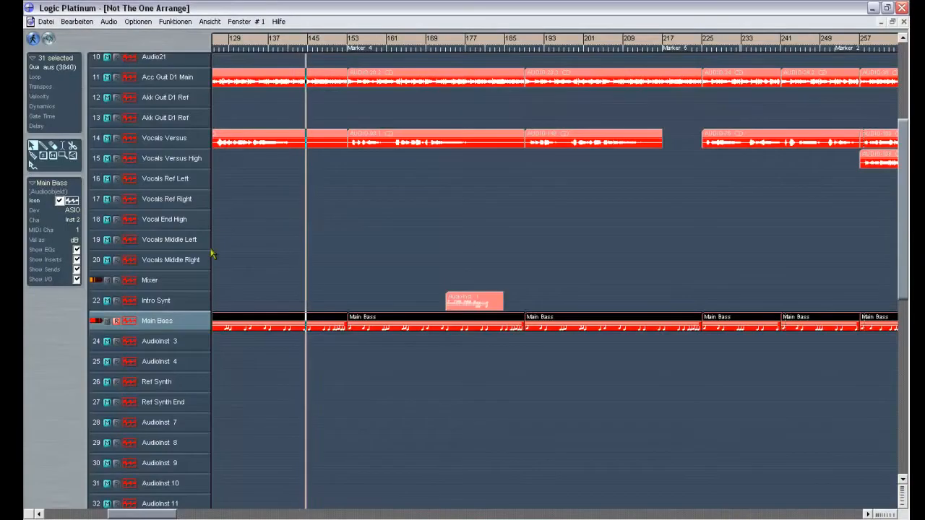
# - Pull the Acc Guit D1 Main channel's volume down to minimum, raise it to about -5.3 dB, and return to the arrangement
pyautogui.scroll(3, 556, 183)
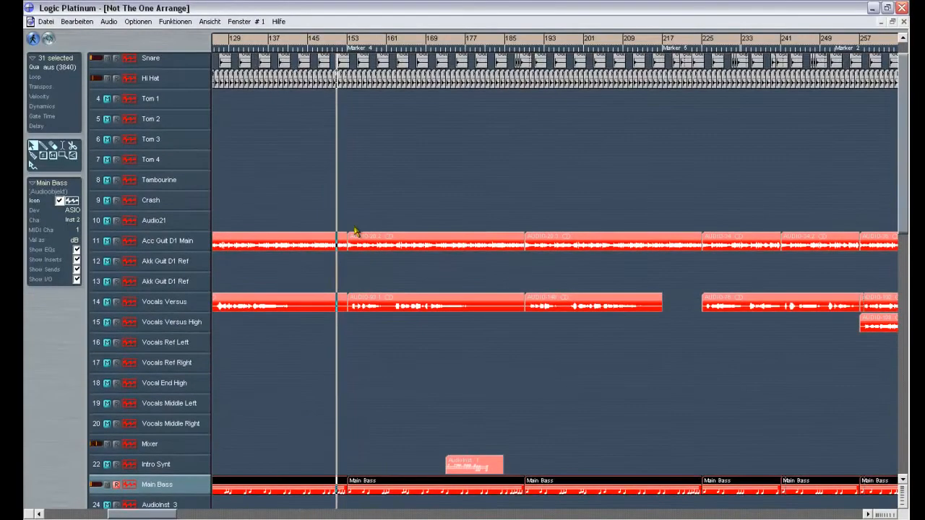
pyautogui.click(161, 246)
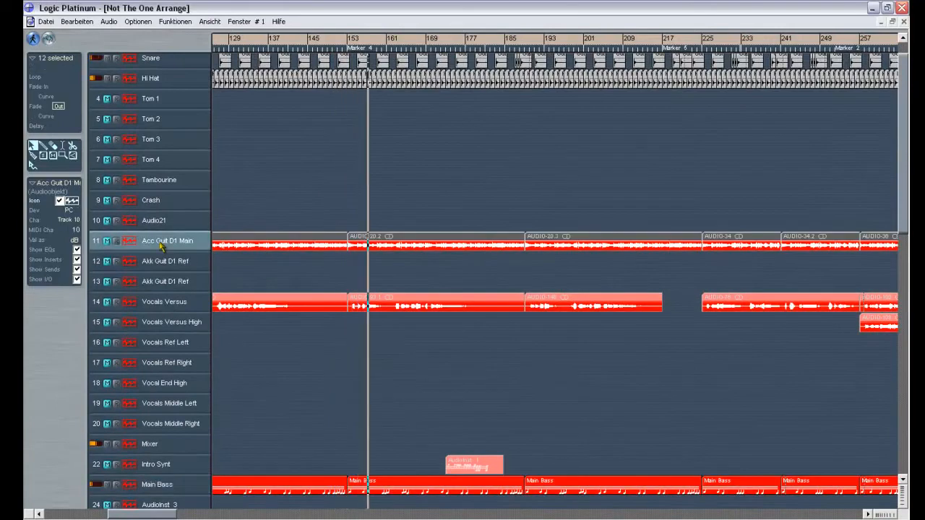
pyautogui.doubleClick(161, 245)
pyautogui.moveTo(448, 227); pyautogui.dragTo(449, 261)
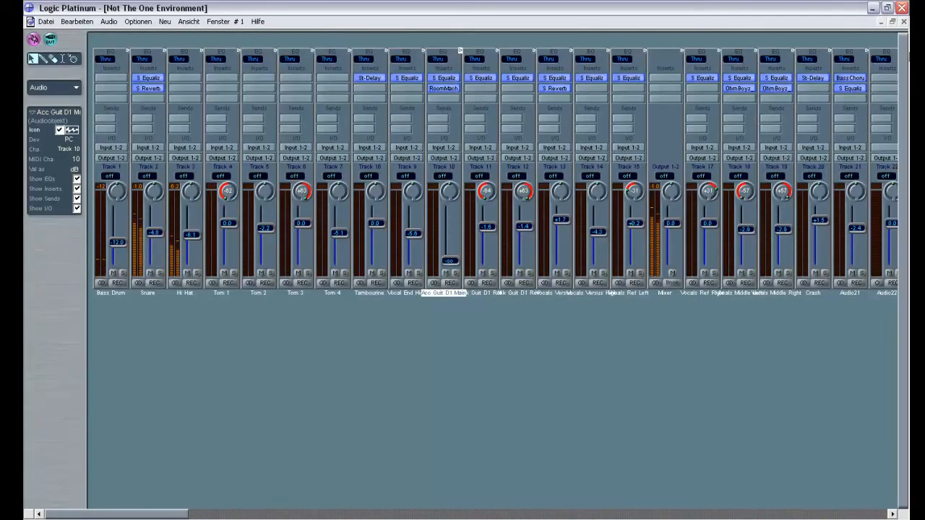
pyautogui.click(904, 23)
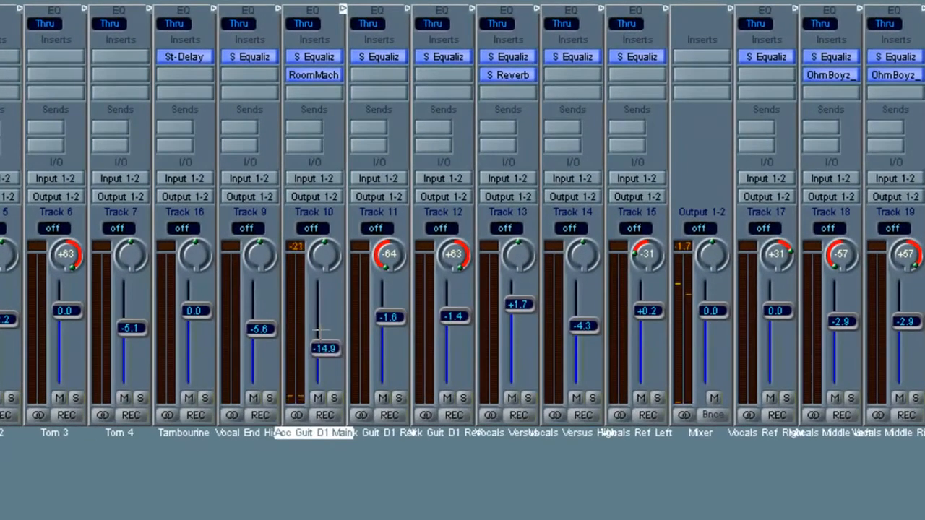
pyautogui.moveTo(321, 330); pyautogui.dragTo(317, 302)
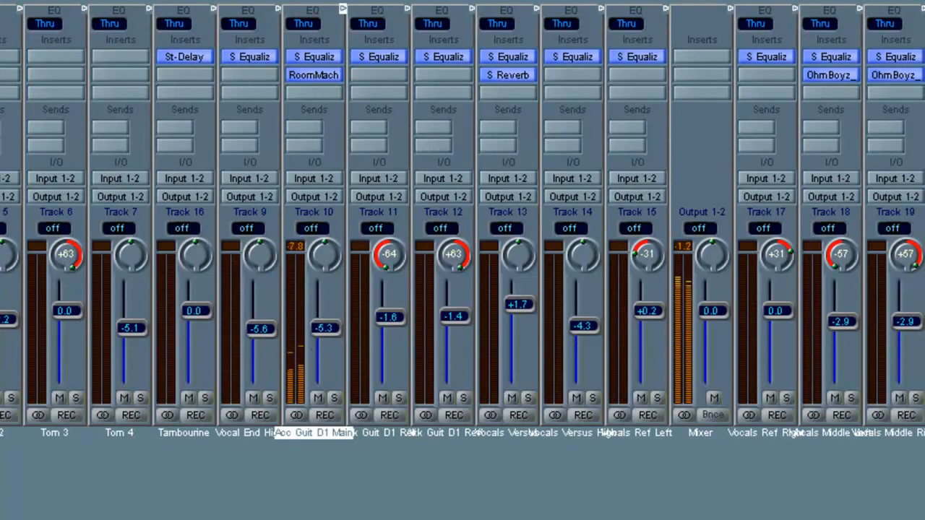
pyautogui.press('1')
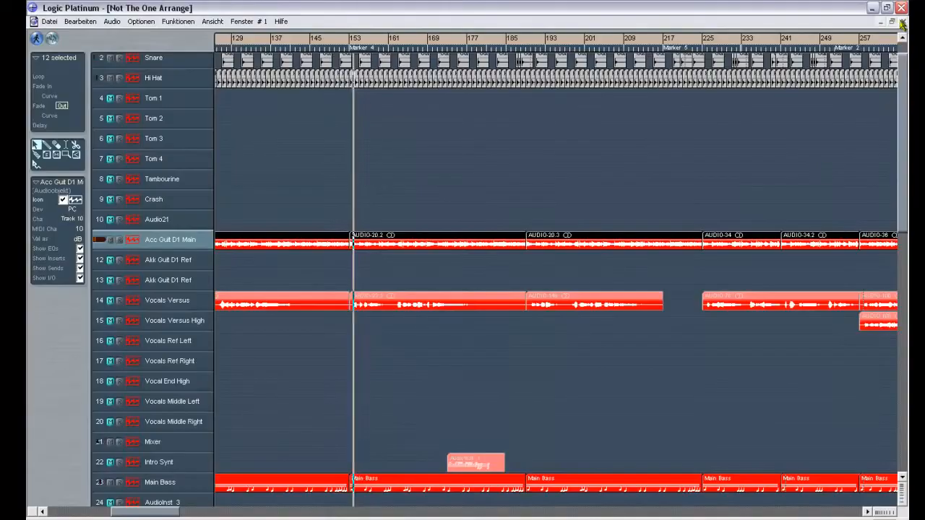
# - Survey the song's regions across all tracks at a wider time scale and inspect the Mixer track's parameters
pyautogui.click(882, 513)
pyautogui.click(882, 513)
pyautogui.click(882, 513)
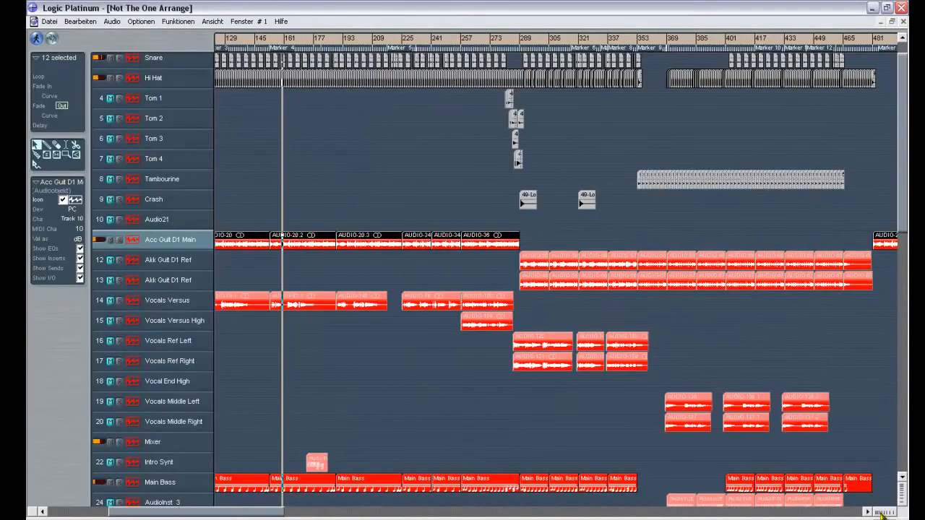
pyautogui.click(882, 512)
pyautogui.scroll(-9, 436, 216)
pyautogui.scroll(2, 436, 96)
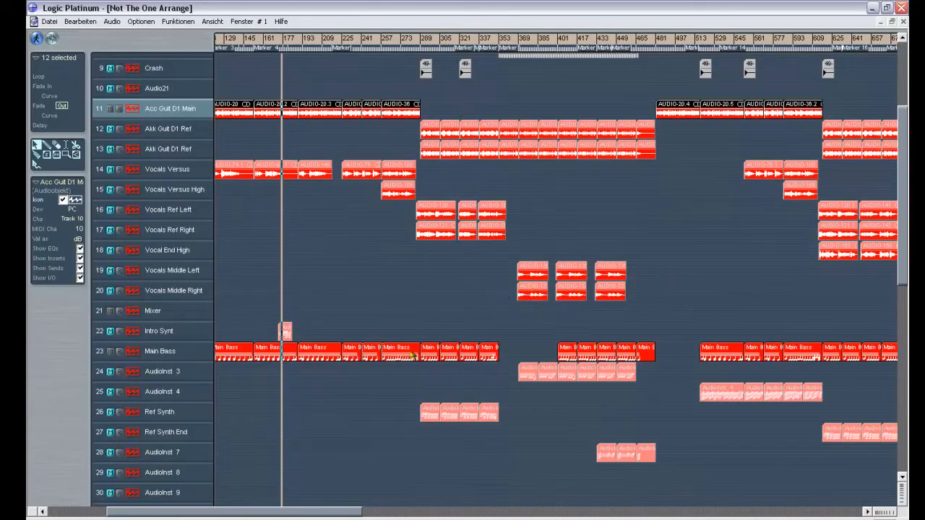
pyautogui.click(151, 315)
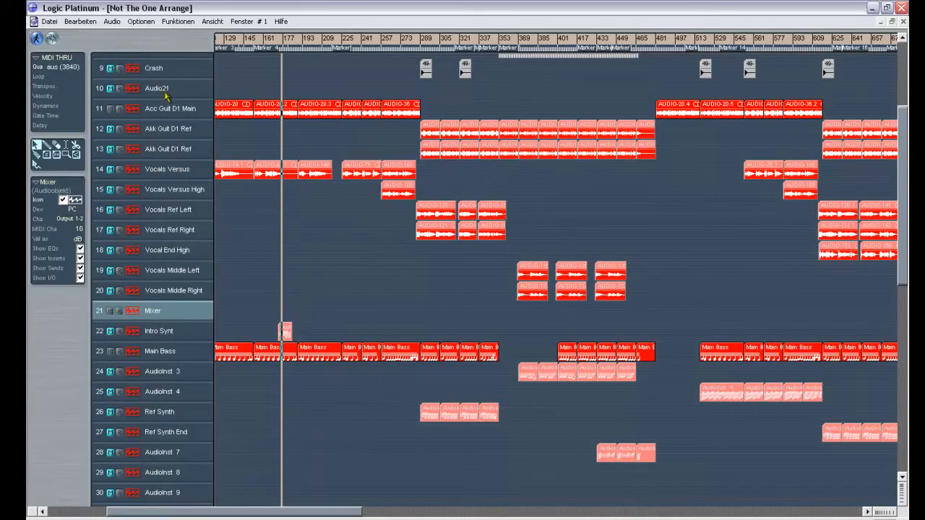
pyautogui.moveTo(905, 167); pyautogui.dragTo(904, 101)
# - Create a new empty song, view its default track list, and close it again
pyautogui.click(49, 22)
pyautogui.click(60, 35)
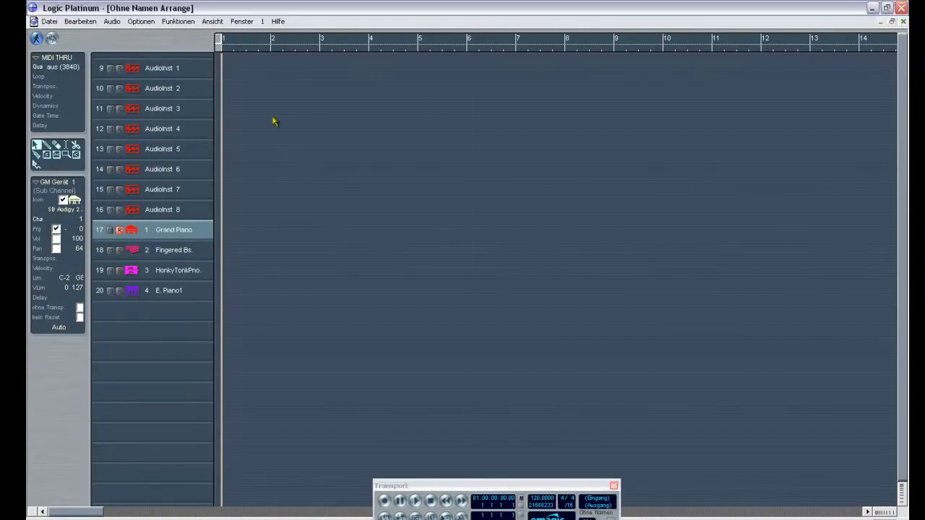
pyautogui.click(903, 22)
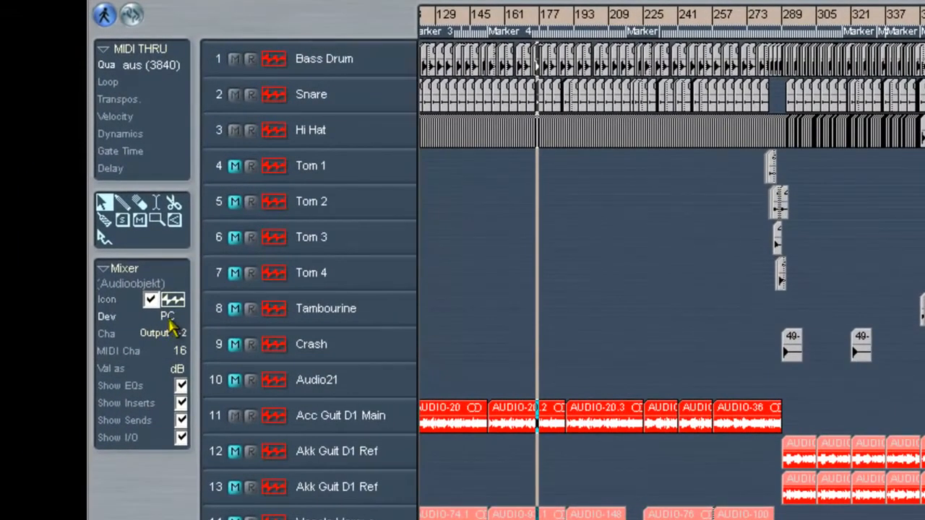
# - Compare the track parameters of Intro Synt, AudioInst 12, Piano 1 and AudioInst 4
pyautogui.scroll(-5, 672, 289)
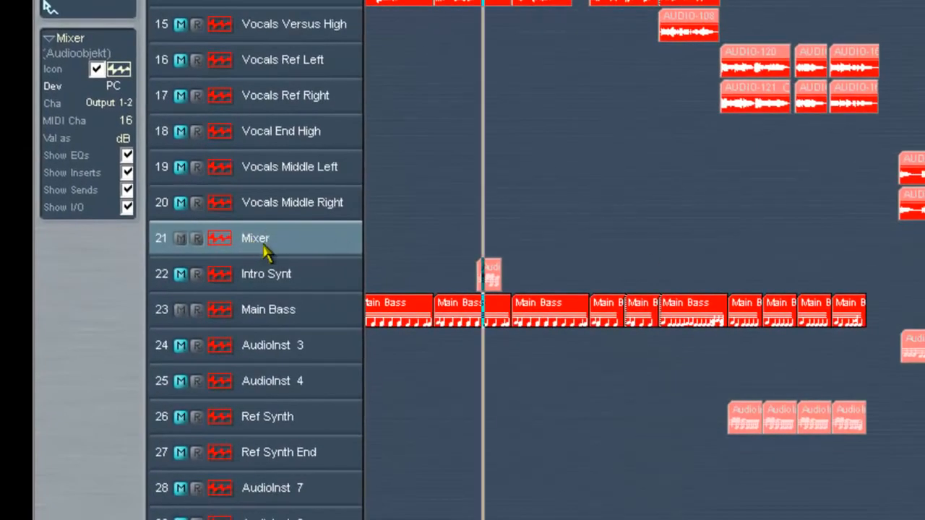
pyautogui.click(279, 274)
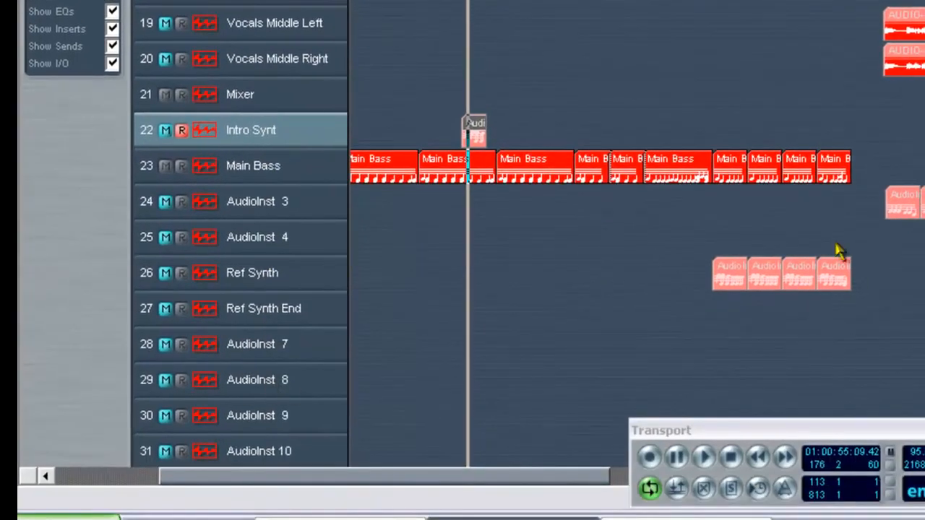
pyautogui.scroll(-3, 467, 120)
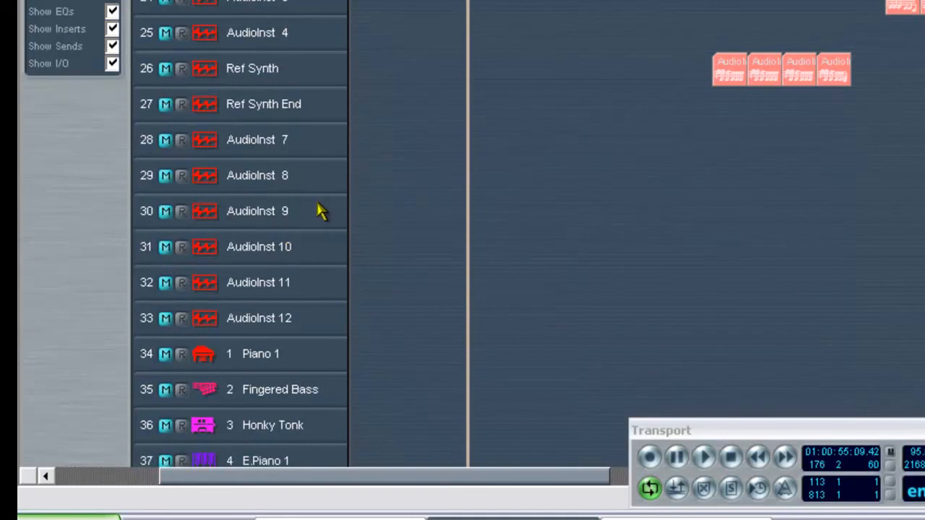
pyautogui.click(284, 324)
pyautogui.scroll(-2, 240, 246)
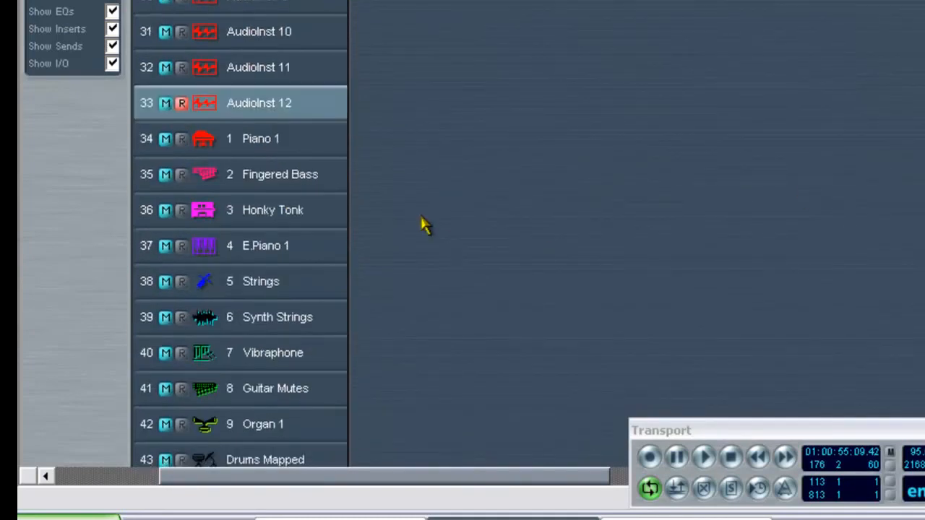
pyautogui.click(258, 145)
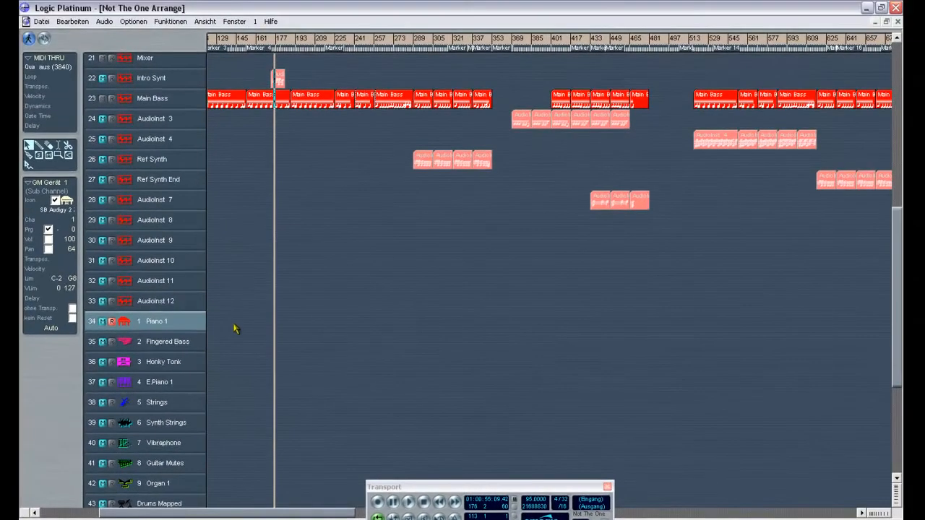
pyautogui.click(154, 141)
pyautogui.moveTo(895, 232); pyautogui.dragTo(895, 152)
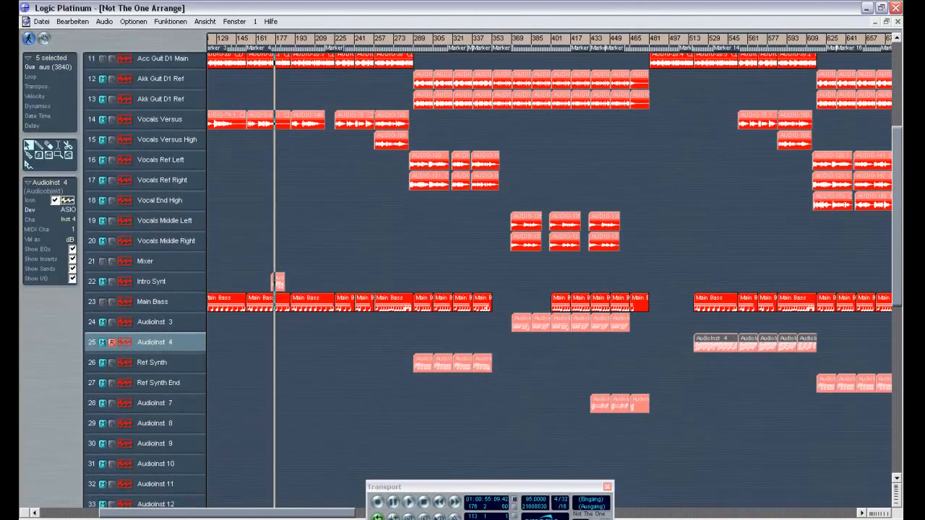
pyautogui.click(181, 519)
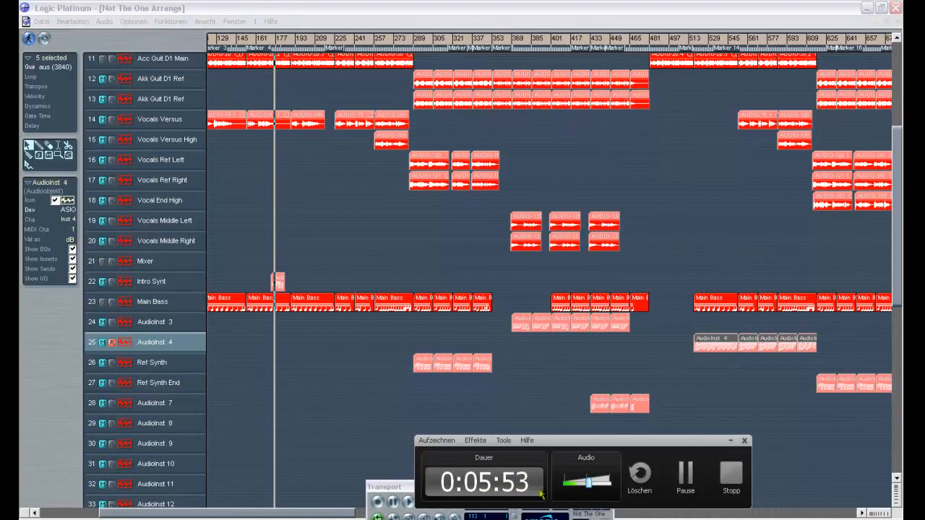
pyautogui.moveTo(606, 456); pyautogui.dragTo(671, 411)
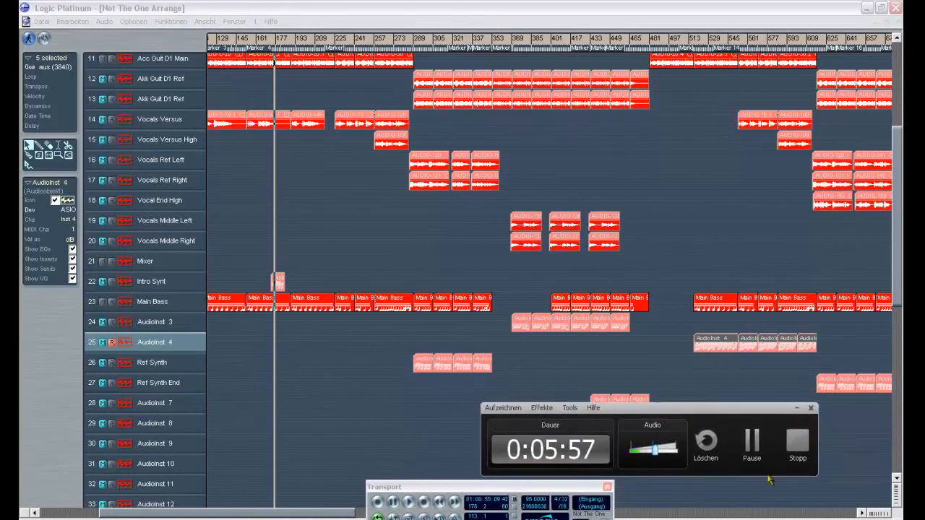